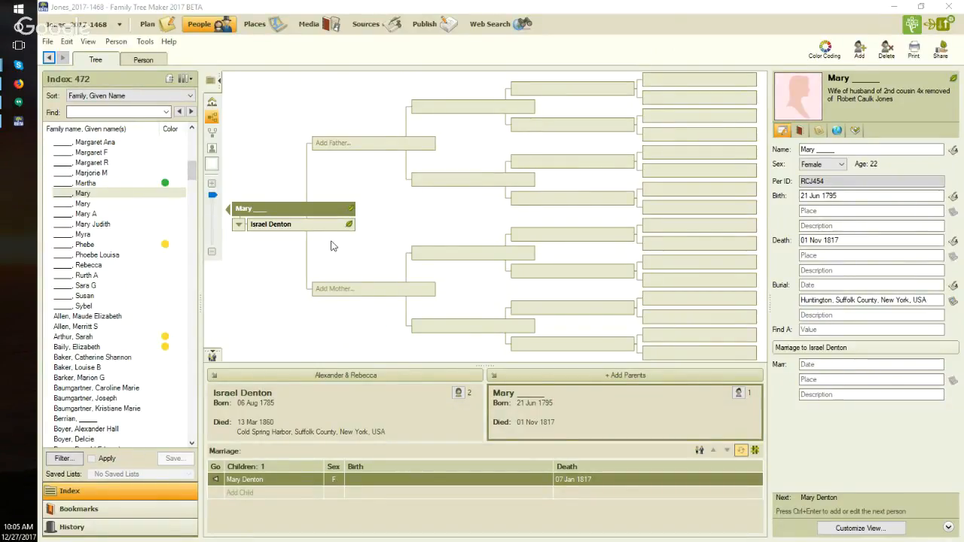
Step: Open the Ancestry hint for the selected wife and bring up its U.S., Find A Grave Index, 1600s-Current record
{"action": "mouse_move", "coordinate": [268, 213]}
{"action": "mouse_move", "coordinate": [350, 212]}
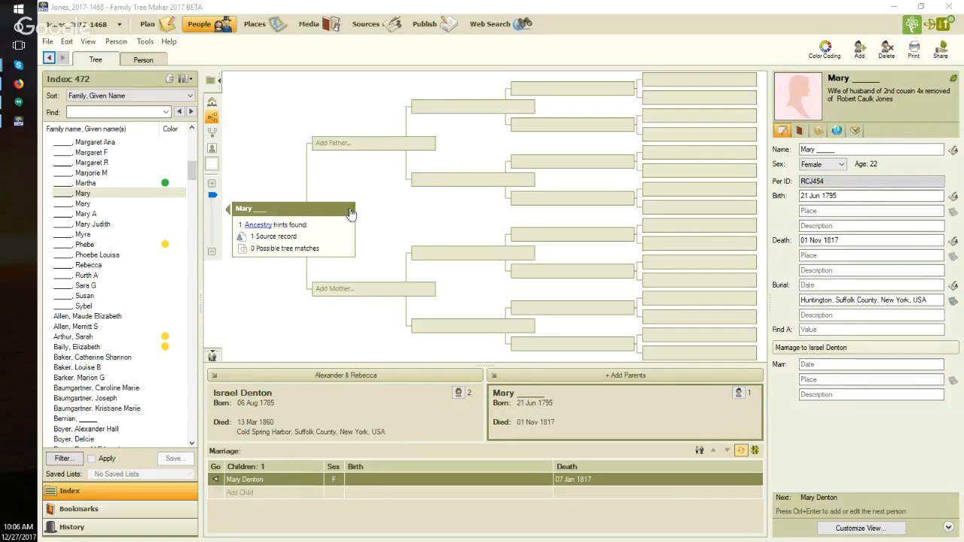
{"action": "left_click", "coordinate": [349, 212]}
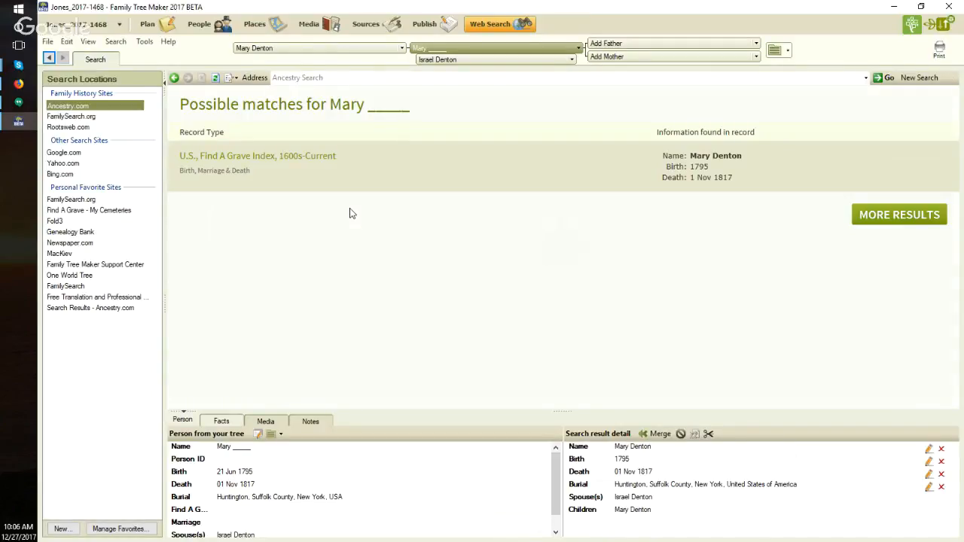
{"action": "left_click", "coordinate": [265, 158]}
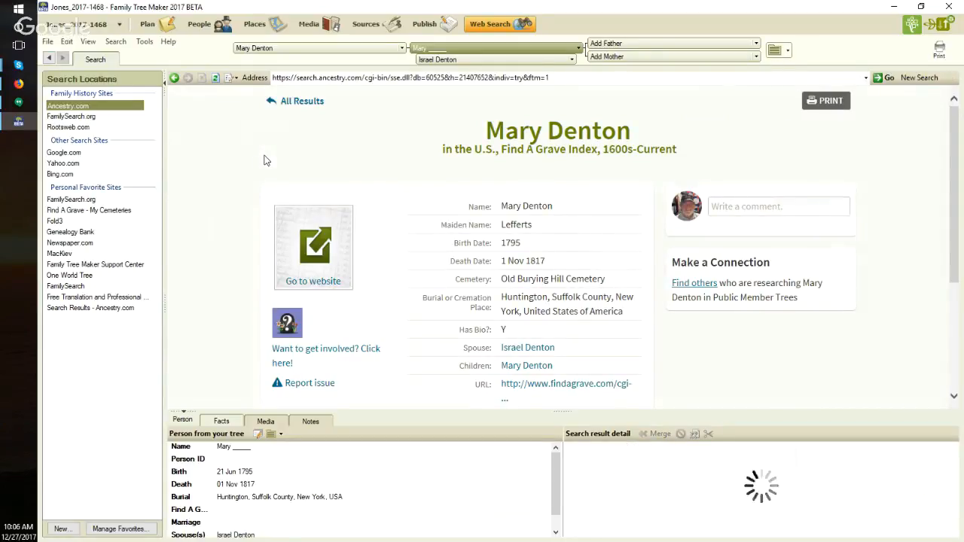
Step: Examine the Find A Grave Index record's burial and family details, including its source information and database description
{"action": "scroll", "coordinate": [249, 180], "scroll_direction": "down", "scroll_amount": 1}
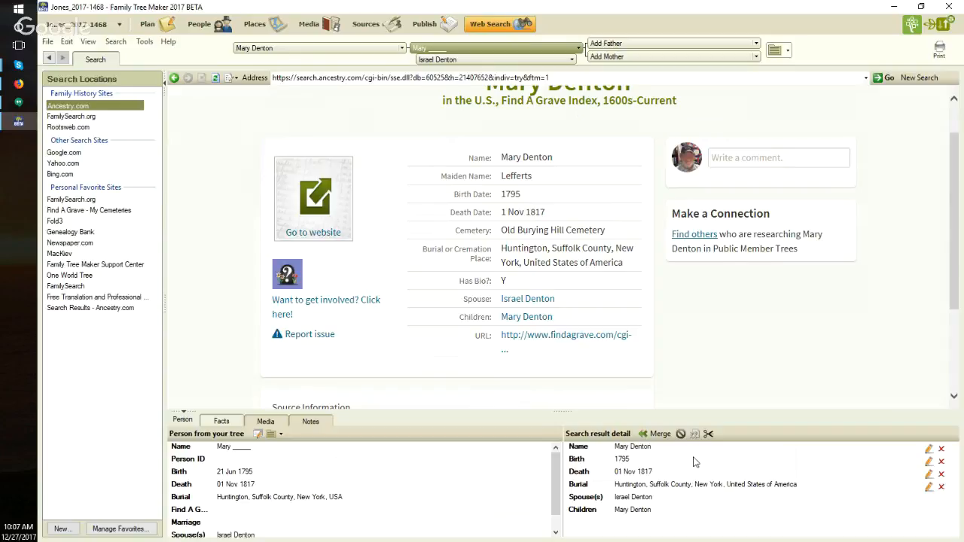
{"action": "scroll", "coordinate": [489, 352], "scroll_direction": "down", "scroll_amount": 3}
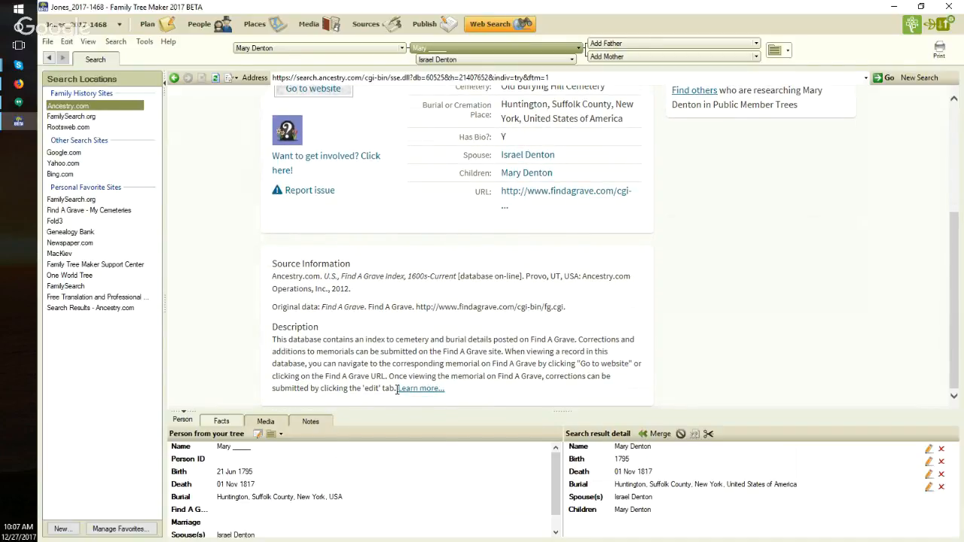
{"action": "left_click_drag", "start_coordinate": [396, 388], "coordinate": [271, 268]}
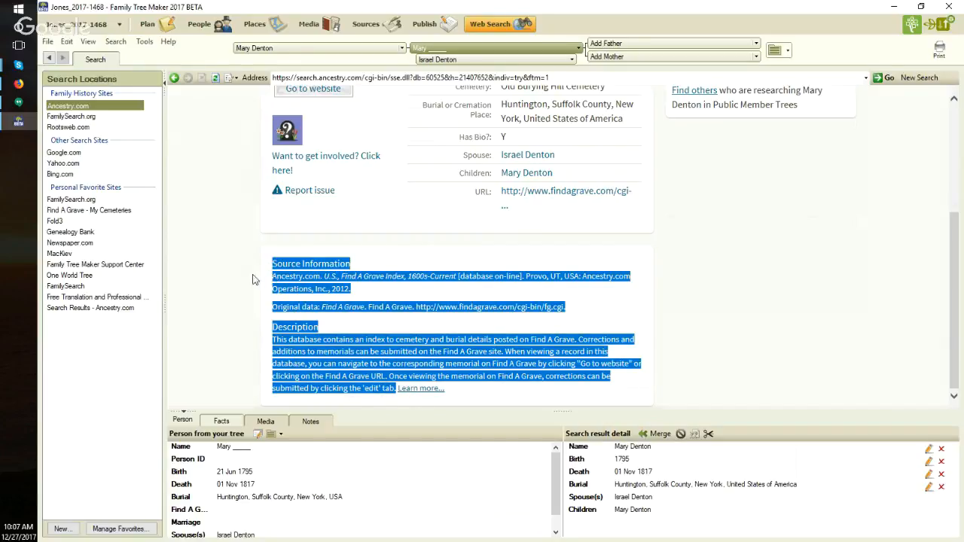
{"action": "left_click", "coordinate": [242, 276]}
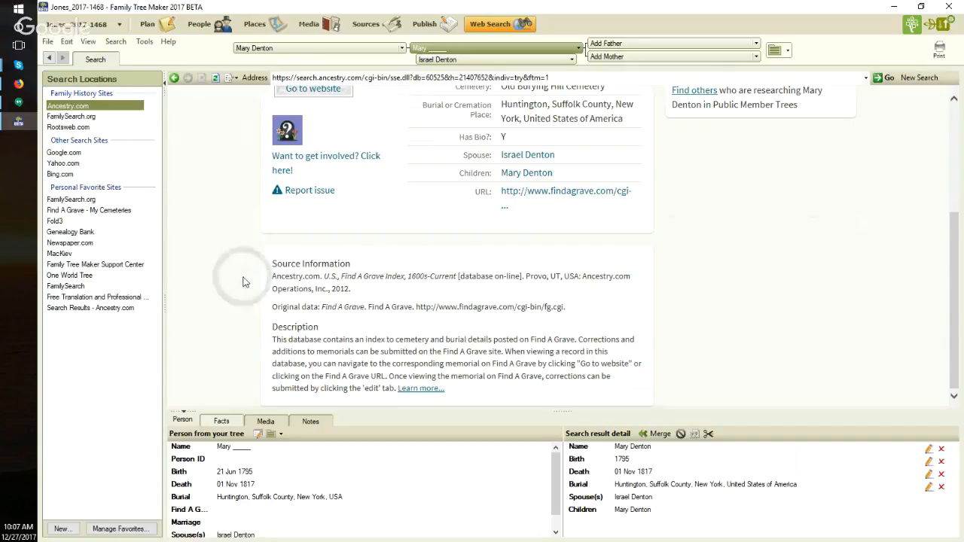
{"action": "scroll", "coordinate": [239, 264], "scroll_direction": "up", "scroll_amount": 3}
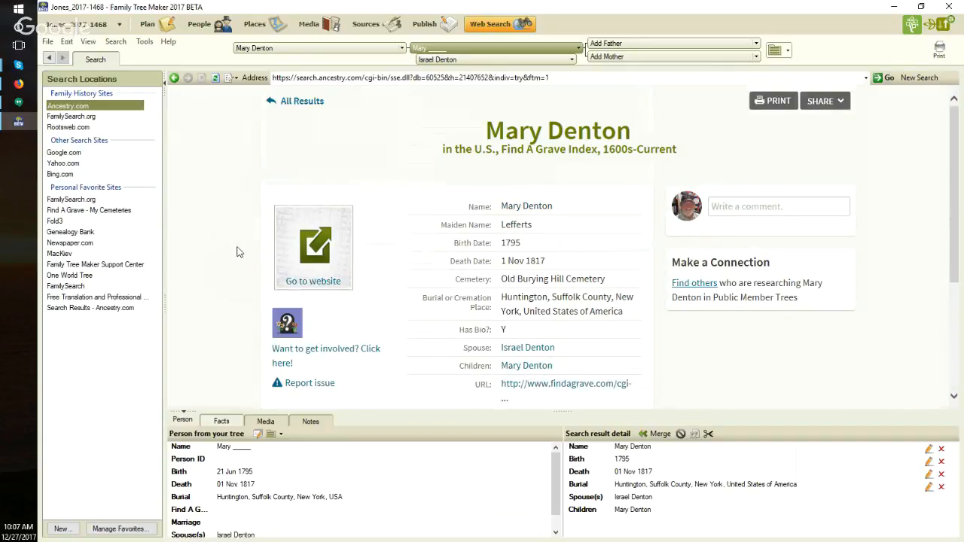
{"action": "left_click", "coordinate": [235, 77]}
{"action": "left_click", "coordinate": [248, 93]}
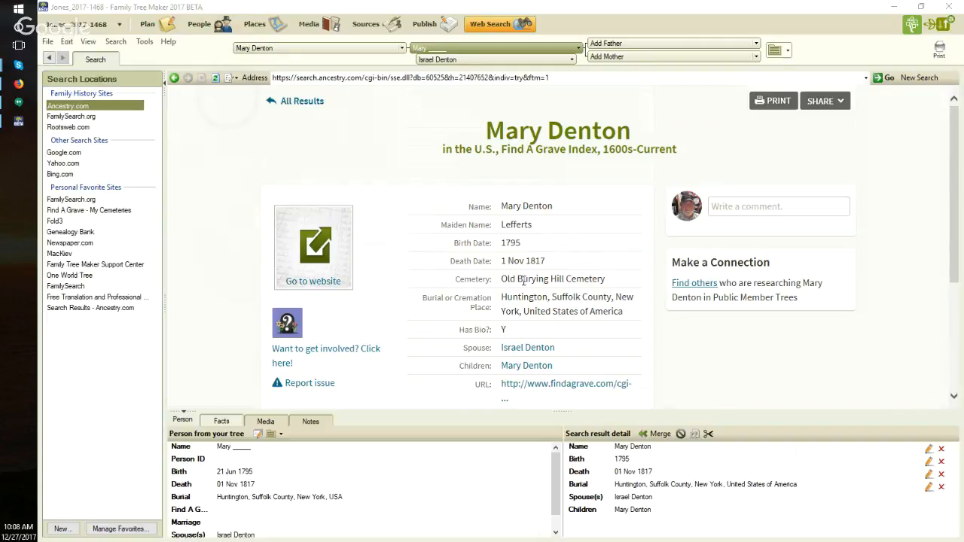
Step: Start merging the found record into the tree, keeping its birth fact as Alternate for the main individual
{"action": "left_click", "coordinate": [657, 435]}
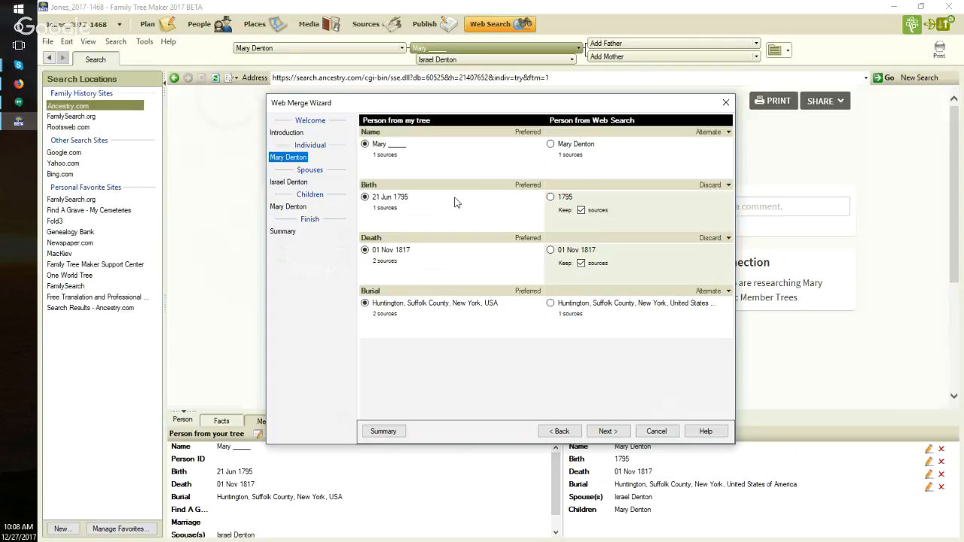
{"action": "left_click", "coordinate": [728, 185]}
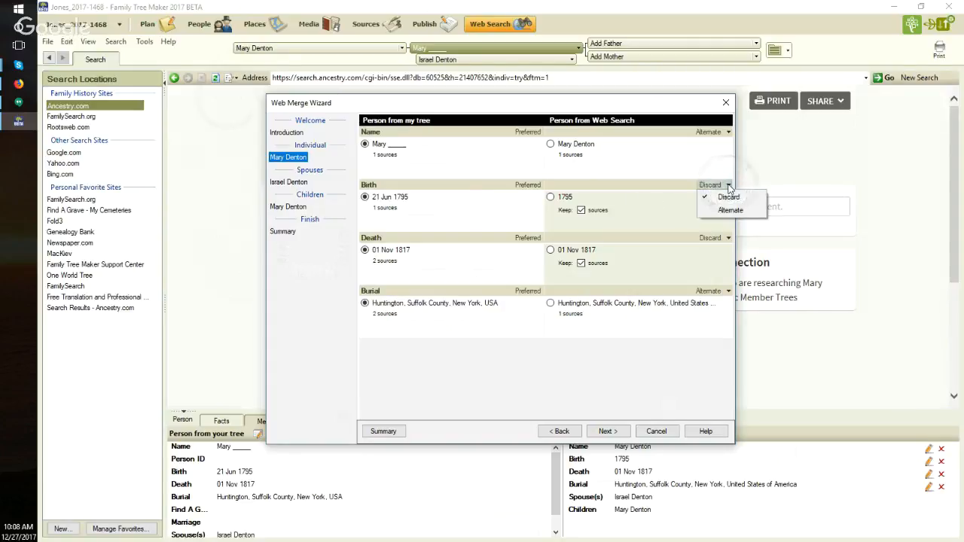
{"action": "left_click", "coordinate": [723, 210]}
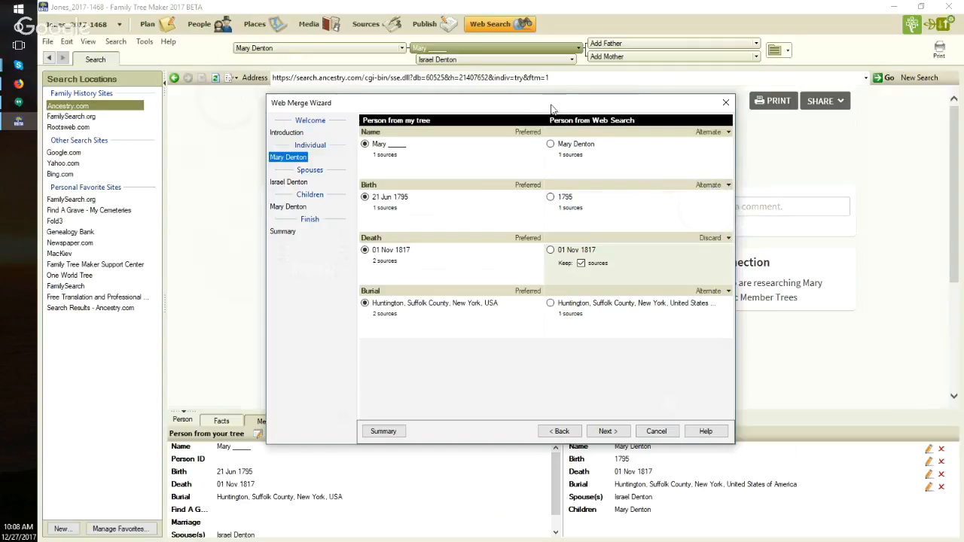
{"action": "left_click_drag", "start_coordinate": [550, 108], "coordinate": [514, 179]}
{"action": "left_click_drag", "start_coordinate": [576, 309], "coordinate": [550, 106]}
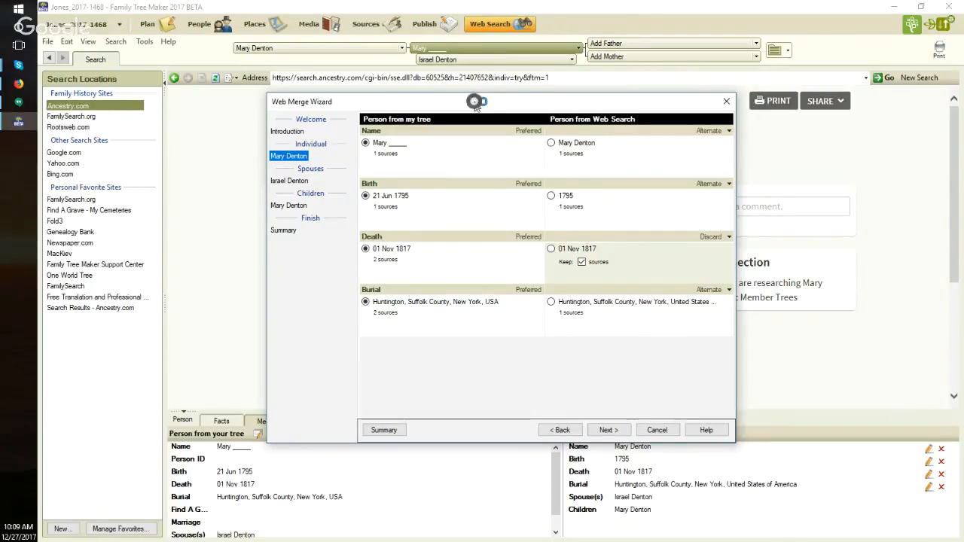
{"action": "mouse_move", "coordinate": [474, 105]}
{"action": "left_mouse_down"}
{"action": "mouse_move", "coordinate": [497, 306]}
{"action": "mouse_move", "coordinate": [482, 193]}
{"action": "mouse_move", "coordinate": [484, 116]}
{"action": "left_mouse_up"}
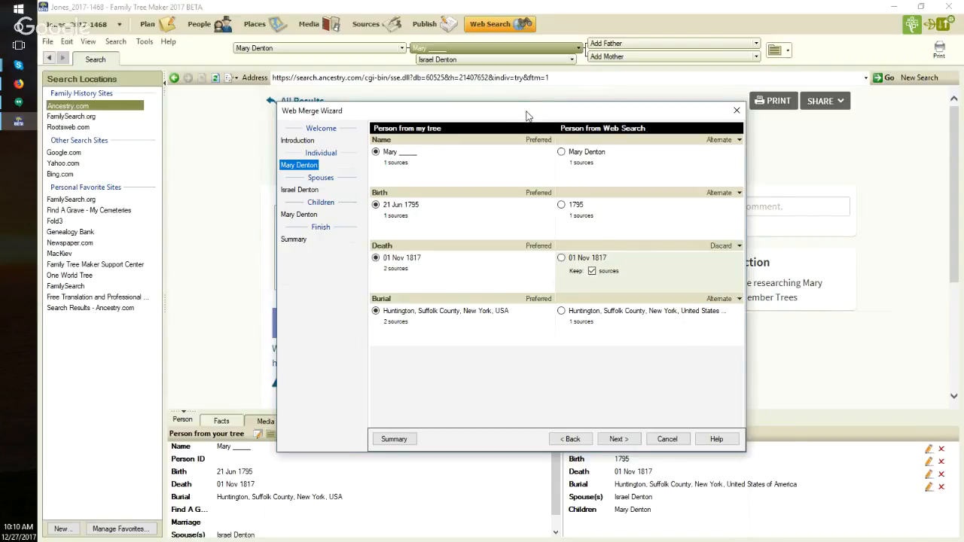
{"action": "mouse_move", "coordinate": [529, 121]}
{"action": "left_mouse_down"}
{"action": "mouse_move", "coordinate": [569, 356]}
{"action": "mouse_move", "coordinate": [567, 396]}
{"action": "mouse_move", "coordinate": [527, 106]}
{"action": "left_mouse_up"}
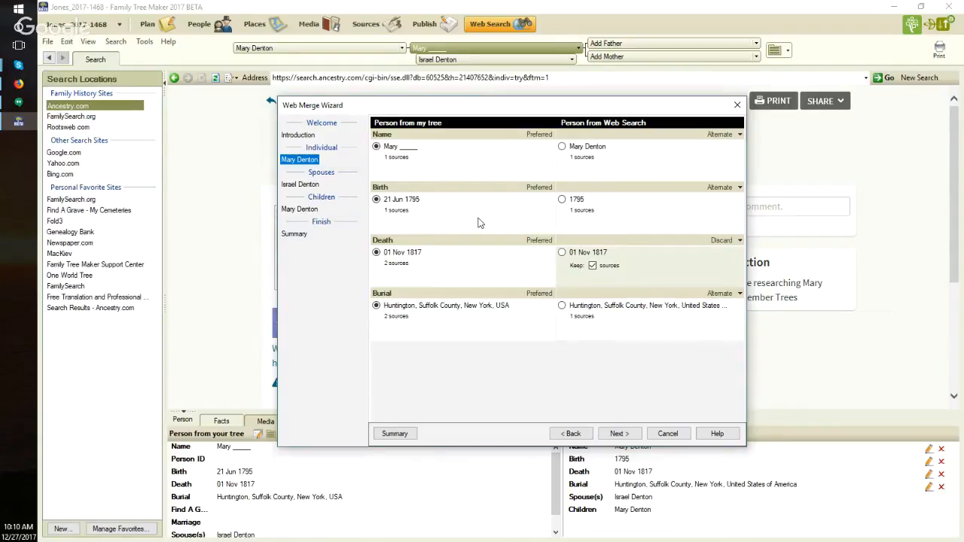
{"action": "left_click", "coordinate": [617, 434]}
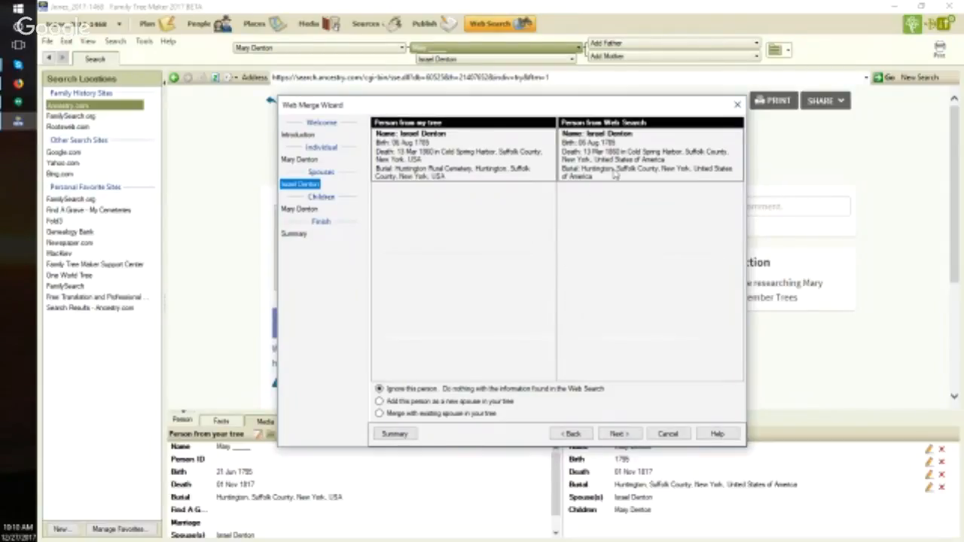
Step: Merge the found spouse with the existing spouse in the tree, discarding the found death fact but keeping its sources
{"action": "left_click", "coordinate": [380, 414]}
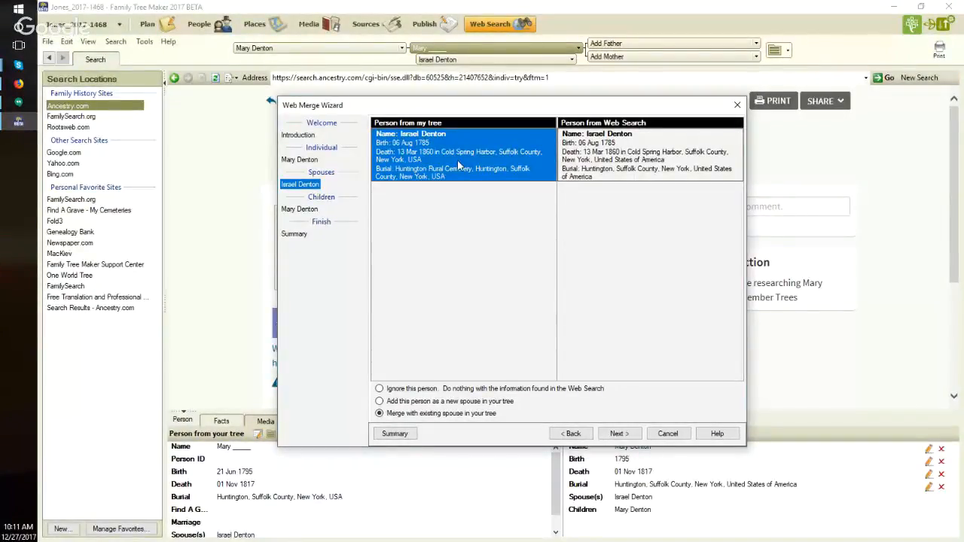
{"action": "left_click", "coordinate": [617, 433]}
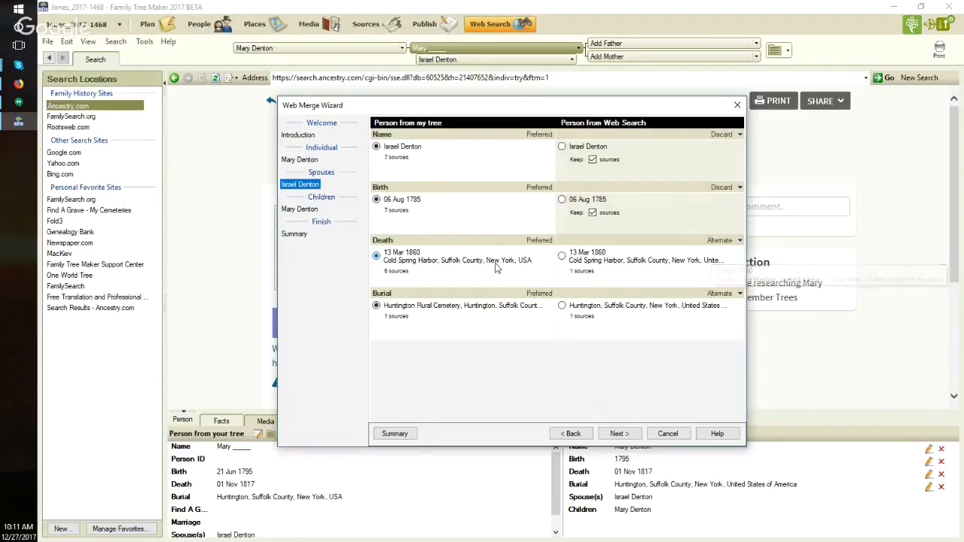
{"action": "left_click", "coordinate": [739, 241]}
{"action": "left_click", "coordinate": [724, 251]}
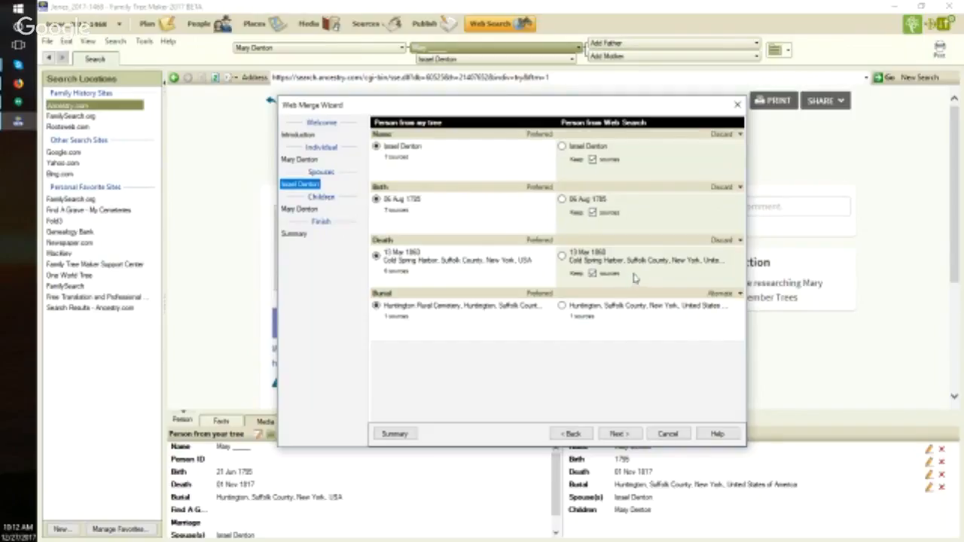
{"action": "left_click_drag", "start_coordinate": [533, 110], "coordinate": [554, 374]}
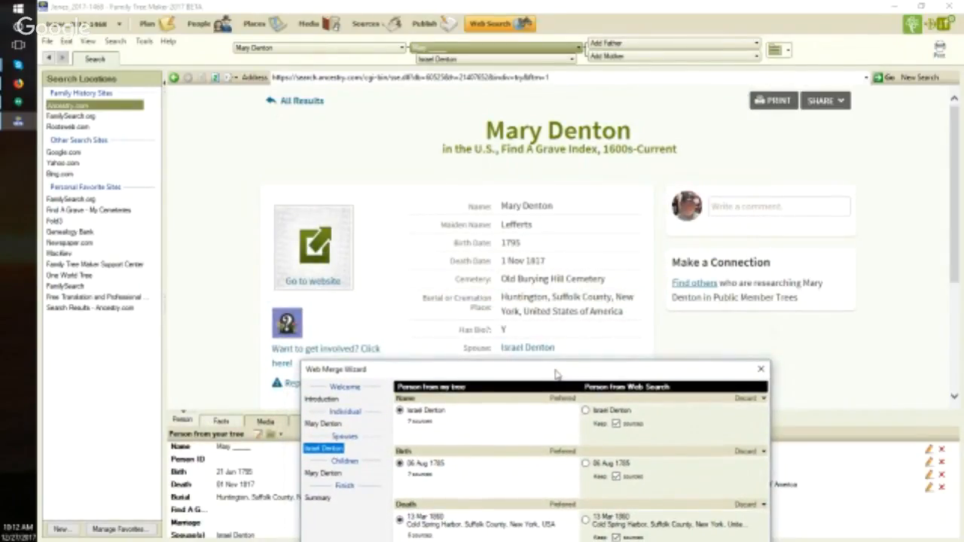
{"action": "left_click_drag", "start_coordinate": [555, 374], "coordinate": [555, 372]}
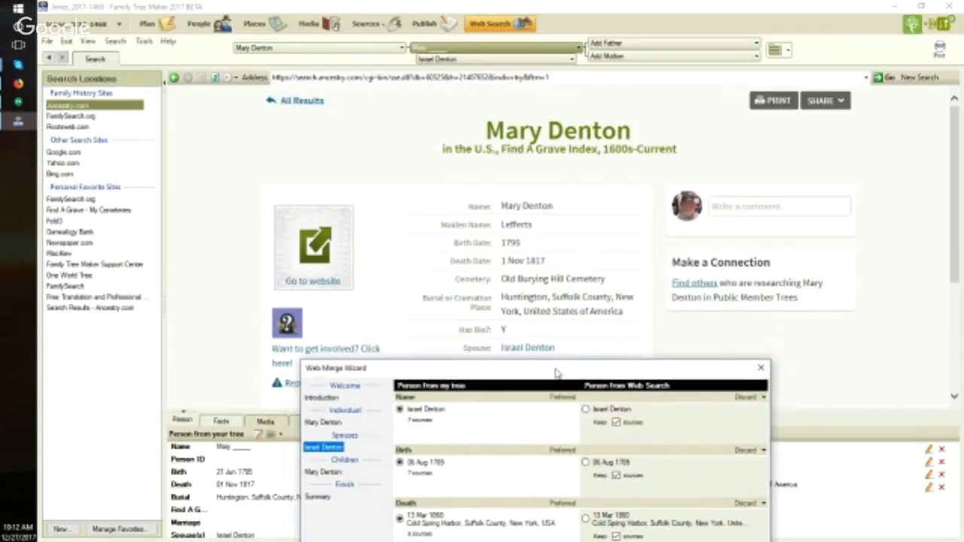
{"action": "left_click_drag", "start_coordinate": [555, 373], "coordinate": [539, 97]}
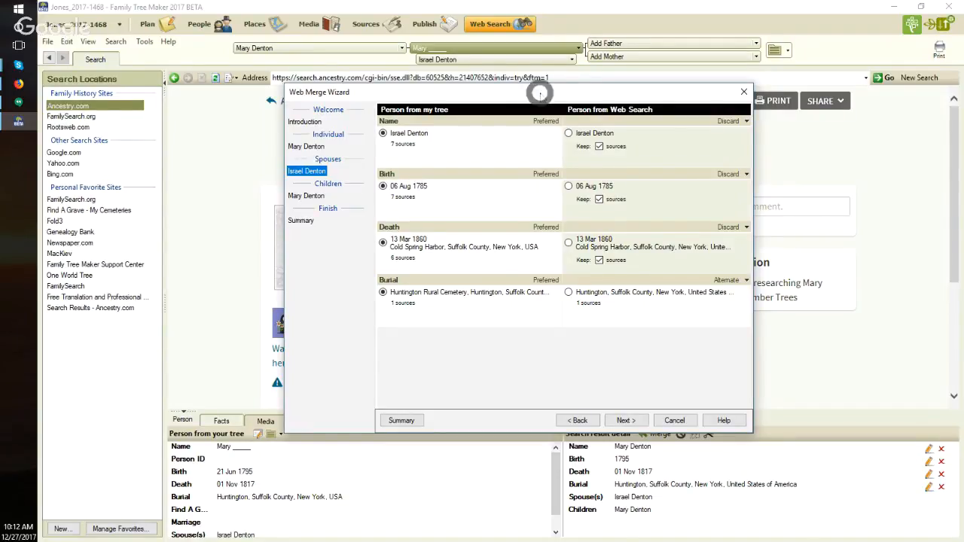
{"action": "mouse_move", "coordinate": [539, 92]}
{"action": "left_mouse_down"}
{"action": "mouse_move", "coordinate": [559, 195]}
{"action": "mouse_move", "coordinate": [558, 410]}
{"action": "mouse_move", "coordinate": [550, 78]}
{"action": "mouse_move", "coordinate": [548, 89]}
{"action": "left_mouse_up"}
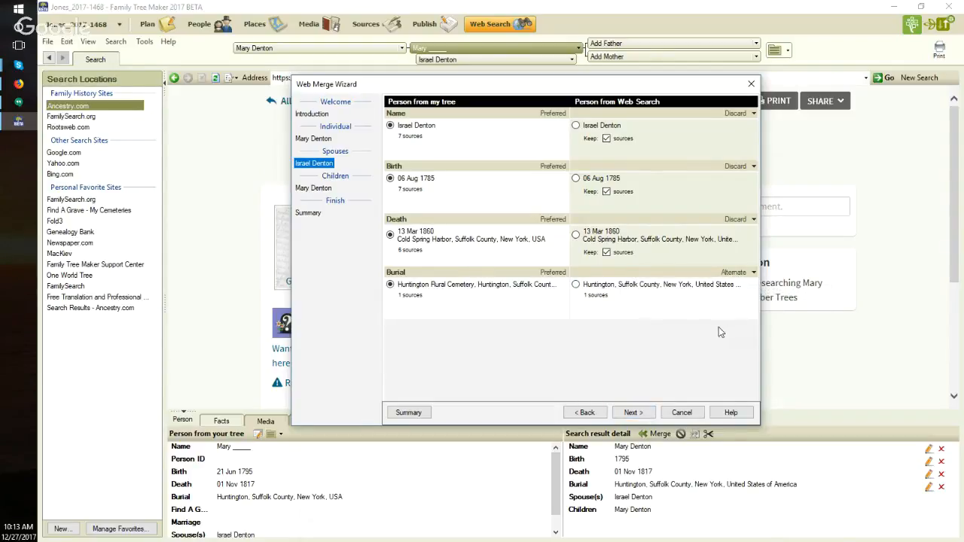
{"action": "left_click", "coordinate": [631, 413]}
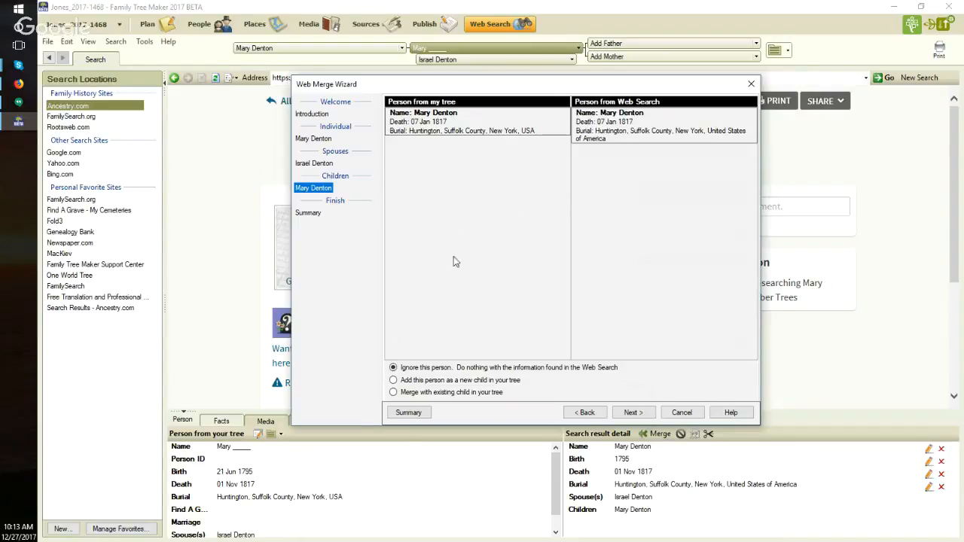
Step: Merge the found child with the existing child in the tree, discarding the found burial fact but keeping its sources
{"action": "left_click", "coordinate": [393, 394]}
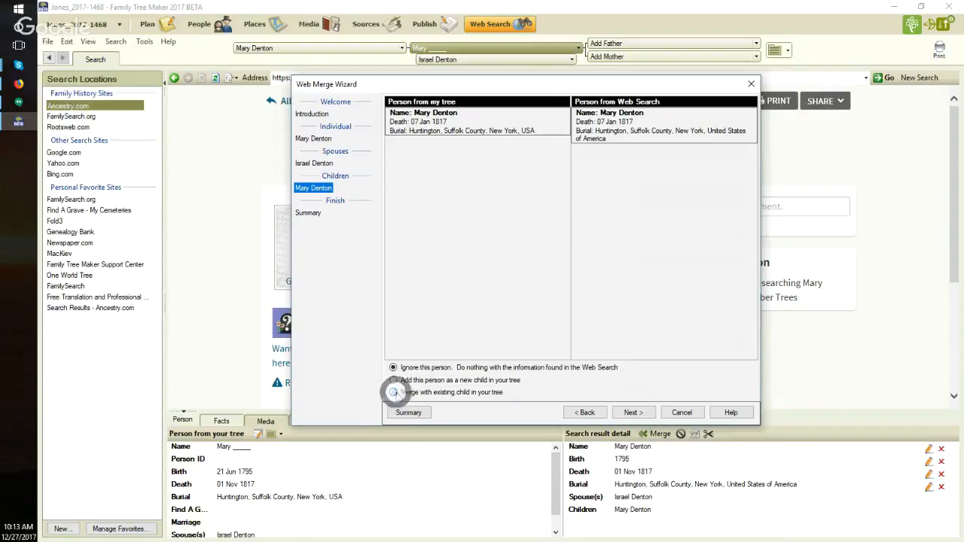
{"action": "left_click", "coordinate": [625, 411]}
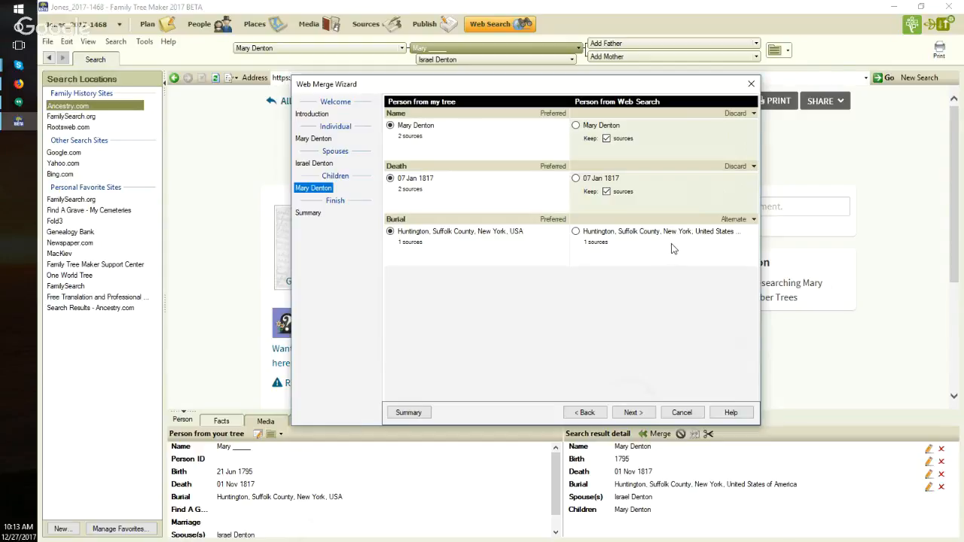
{"action": "left_click", "coordinate": [754, 219]}
{"action": "left_click", "coordinate": [750, 231]}
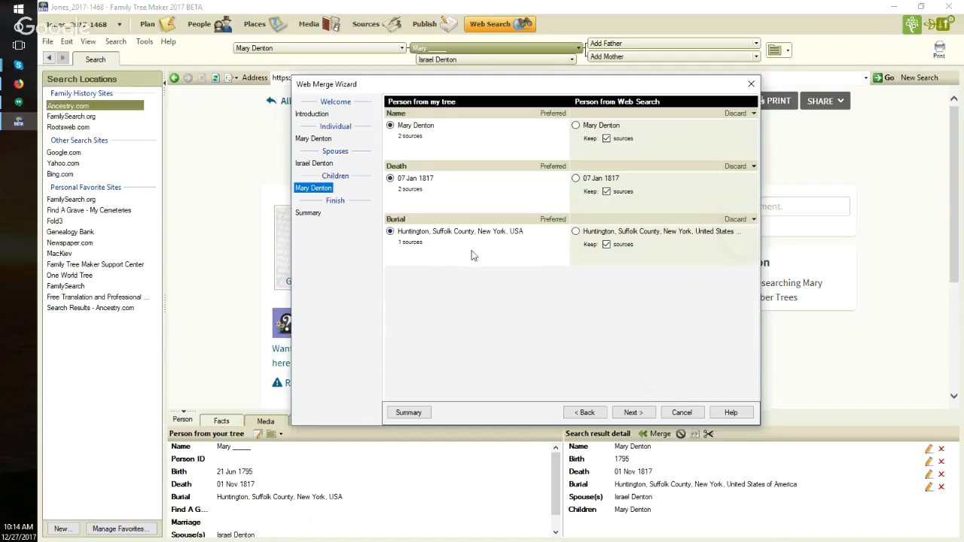
Step: Proceed to the merge summary, run the merge into the tree, and dismiss the progress dialog
{"action": "left_click", "coordinate": [631, 412]}
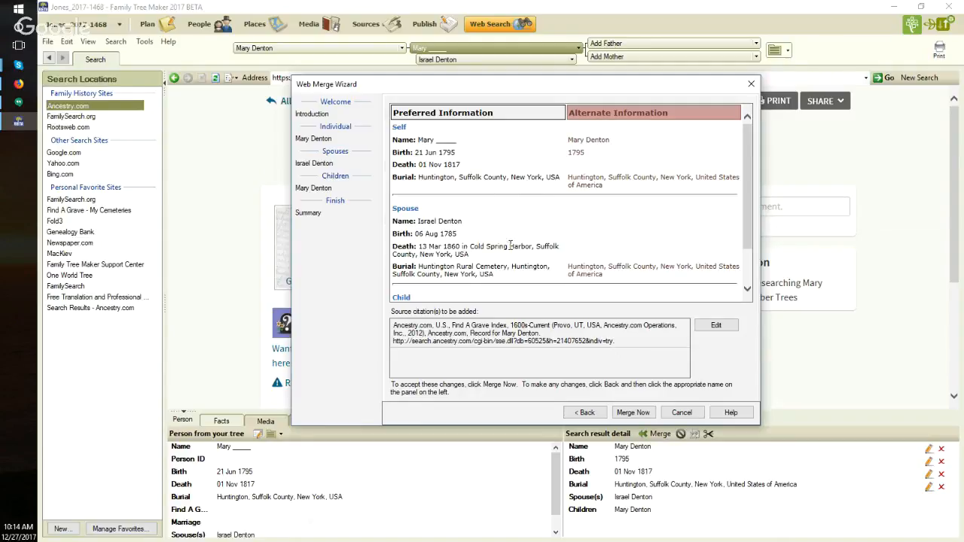
{"action": "left_click", "coordinate": [631, 412]}
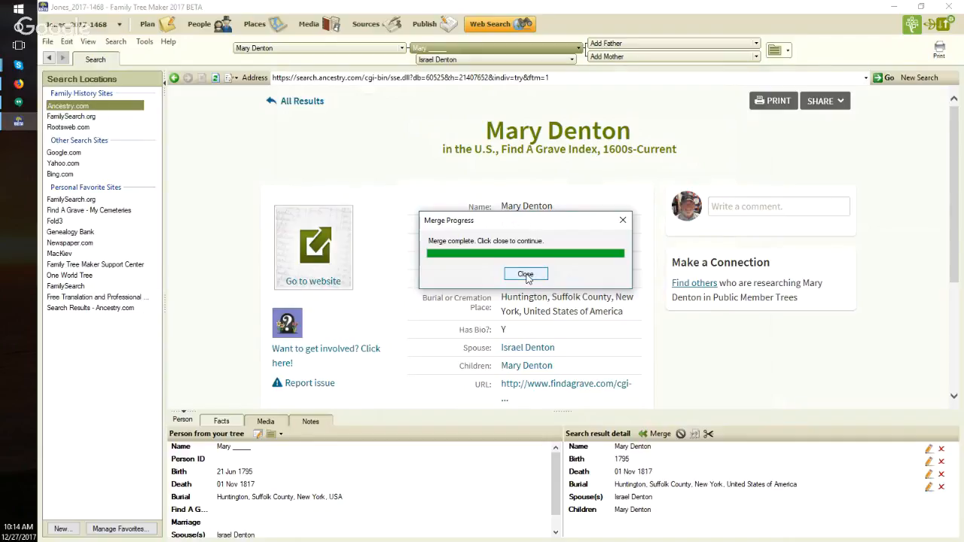
{"action": "left_click", "coordinate": [526, 274]}
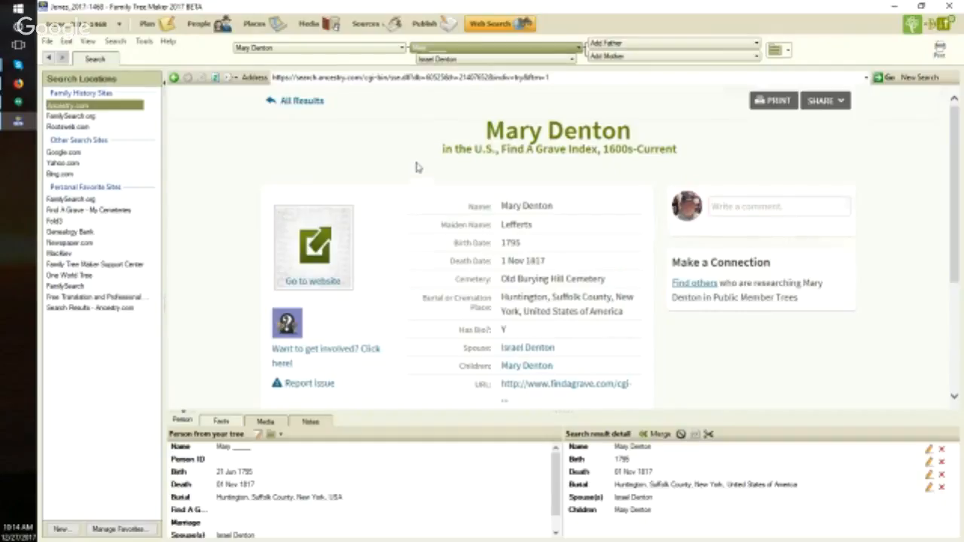
Step: Open the citation under the U.S., Find A Grave Index, 1600s-Current source and paste Ancestry's source information and description into its notes
{"action": "left_click", "coordinate": [366, 25]}
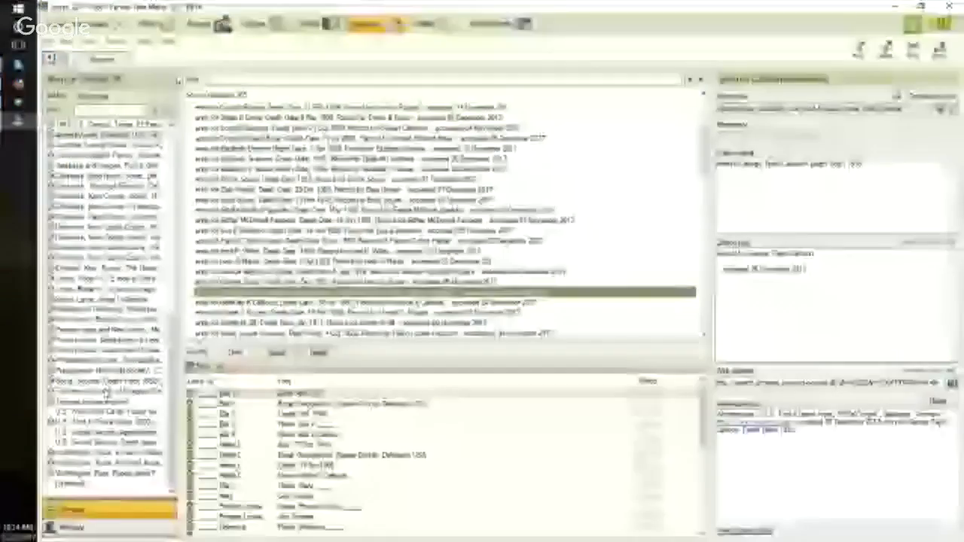
{"action": "left_click", "coordinate": [91, 421]}
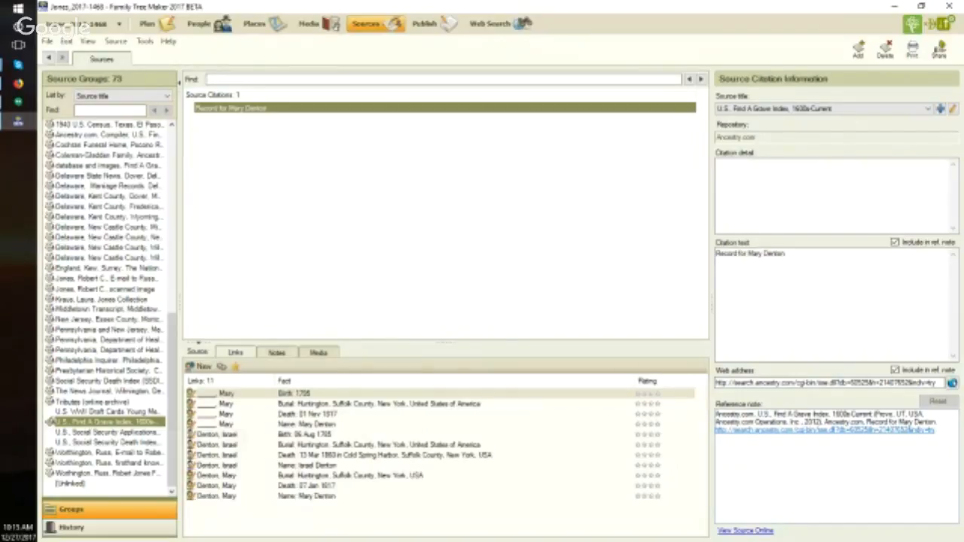
{"action": "left_click_drag", "start_coordinate": [962, 24], "coordinate": [0, 34]}
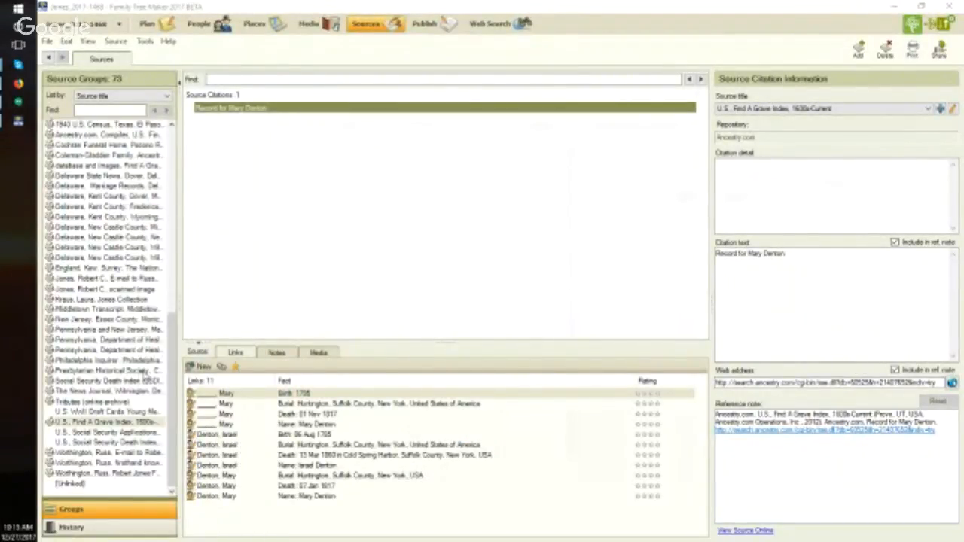
{"action": "left_click", "coordinate": [276, 354]}
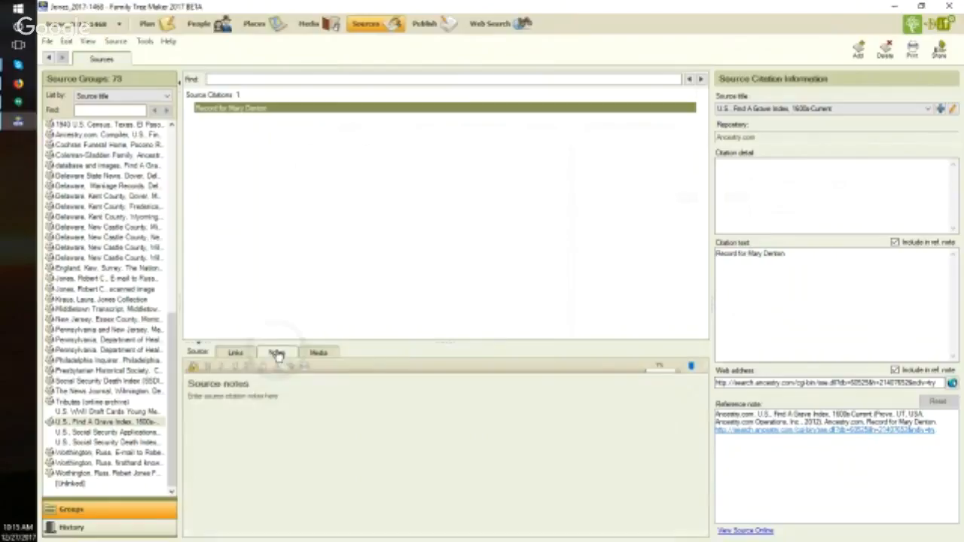
{"action": "left_click", "coordinate": [262, 400]}
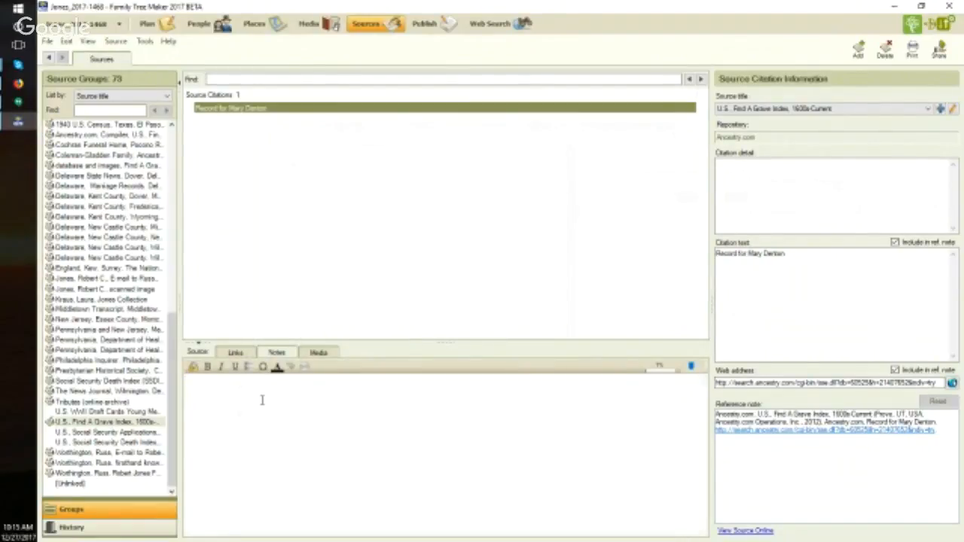
{"action": "key", "text": "ctrl+v"}
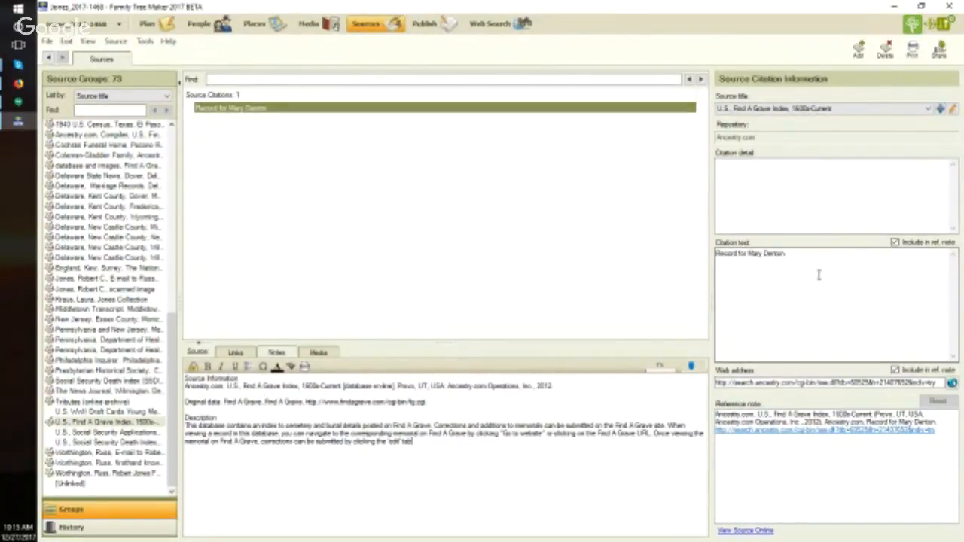
Step: Exclude both the citation text and the web address from the citation's reference note
{"action": "left_click", "coordinate": [841, 267]}
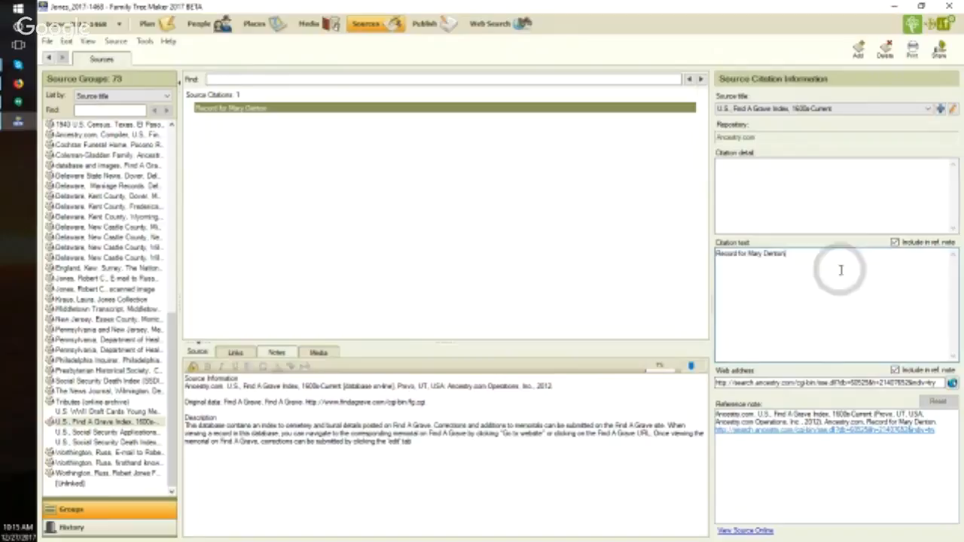
{"action": "left_click", "coordinate": [895, 242]}
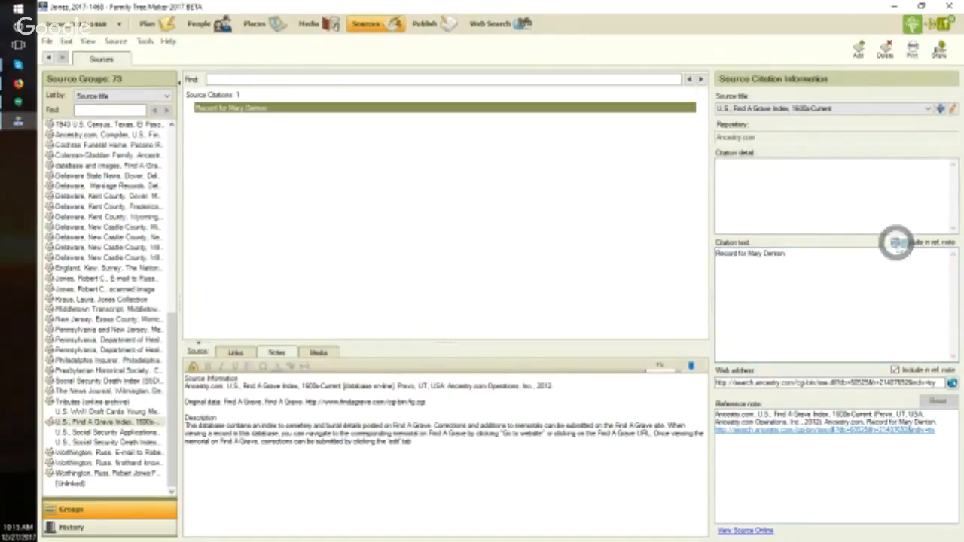
{"action": "left_click", "coordinate": [894, 369]}
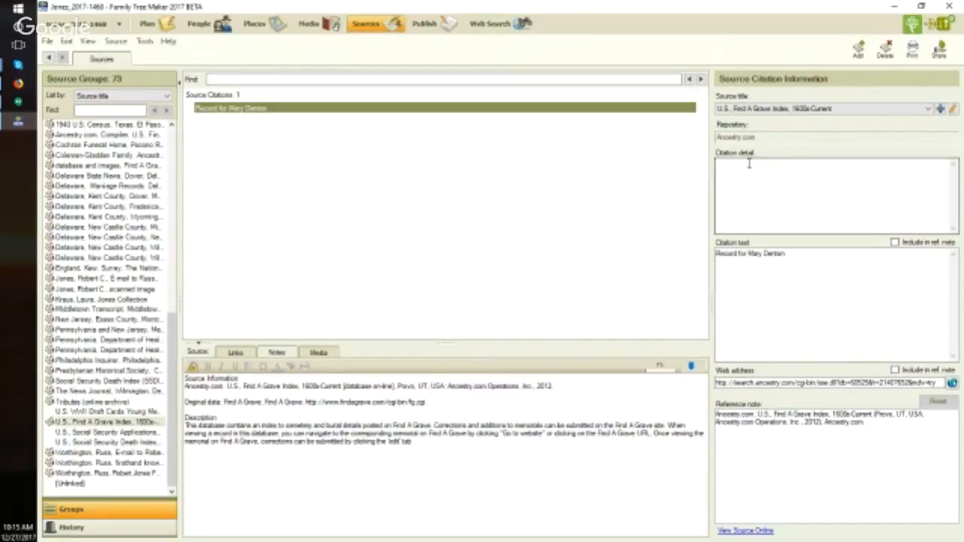
Step: Add ": accessed 27 December 2017" to the citation text, separated by a blank line below the record description
{"action": "left_click", "coordinate": [802, 256]}
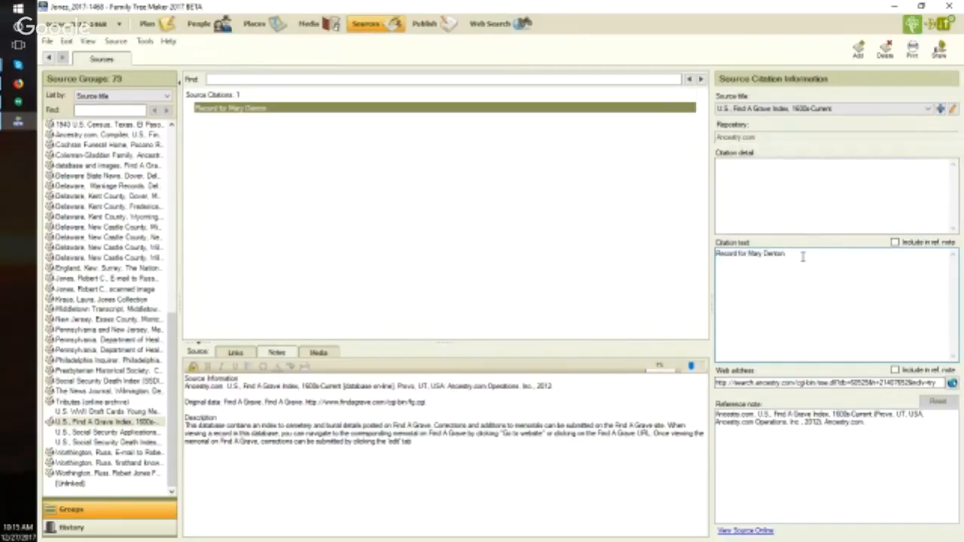
{"action": "key", "text": "Return"}
{"action": "key", "text": "Return"}
{"action": "type", "text": "a"}
{"action": "type", "text": "d"}
{"action": "type", "text": "cessed "}
{"action": "type", "text": "27 De"}
{"action": "type", "text": "cember"}
{"action": "type", "text": " 201"}
{"action": "type", "text": "7"}
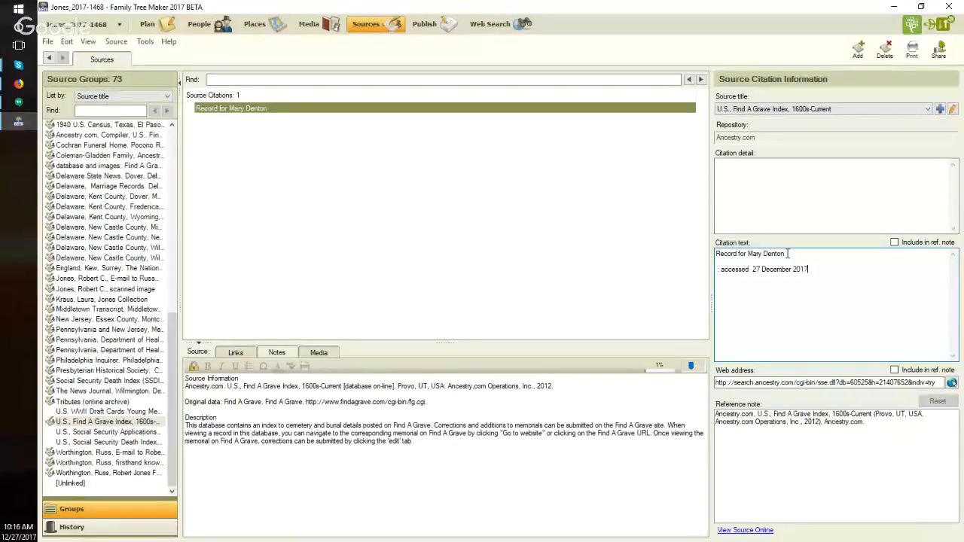
Step: Fill in the citation detail as "entry for" the recorded person's name plus the death date 1 Nov 1817, checking it against the Ancestry record
{"action": "left_click_drag", "start_coordinate": [786, 253], "coordinate": [747, 253]}
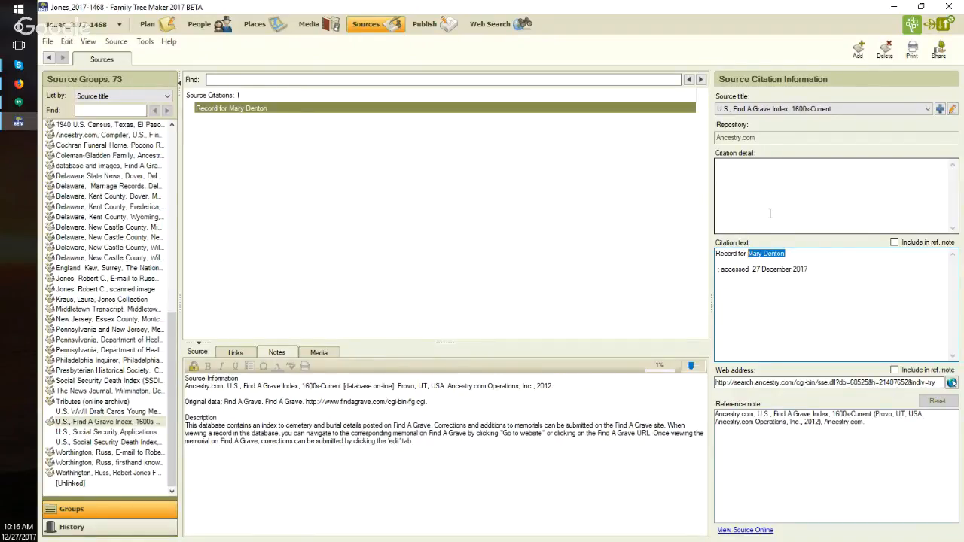
{"action": "left_click", "coordinate": [751, 181]}
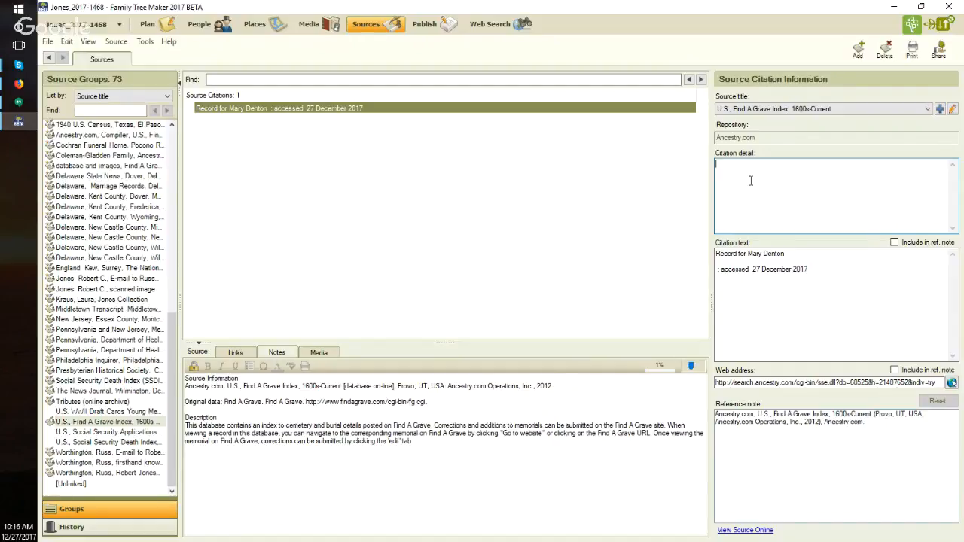
{"action": "type", "text": "entry for Mary Denton"}
{"action": "type", "text": "Death Dae: 1 Nov 1817"}
{"action": "left_click_drag", "start_coordinate": [0, 75], "coordinate": [573, 46]}
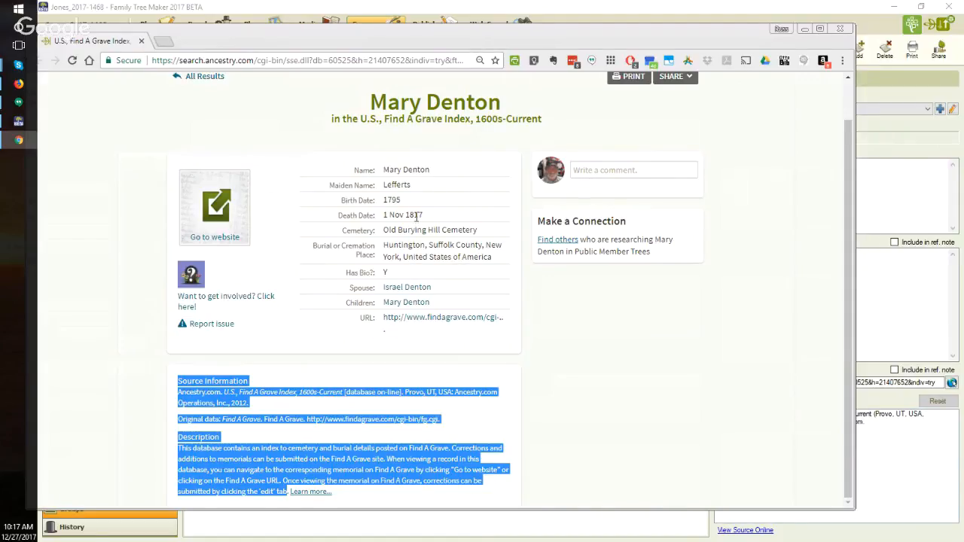
{"action": "left_click_drag", "start_coordinate": [503, 36], "coordinate": [0, 35]}
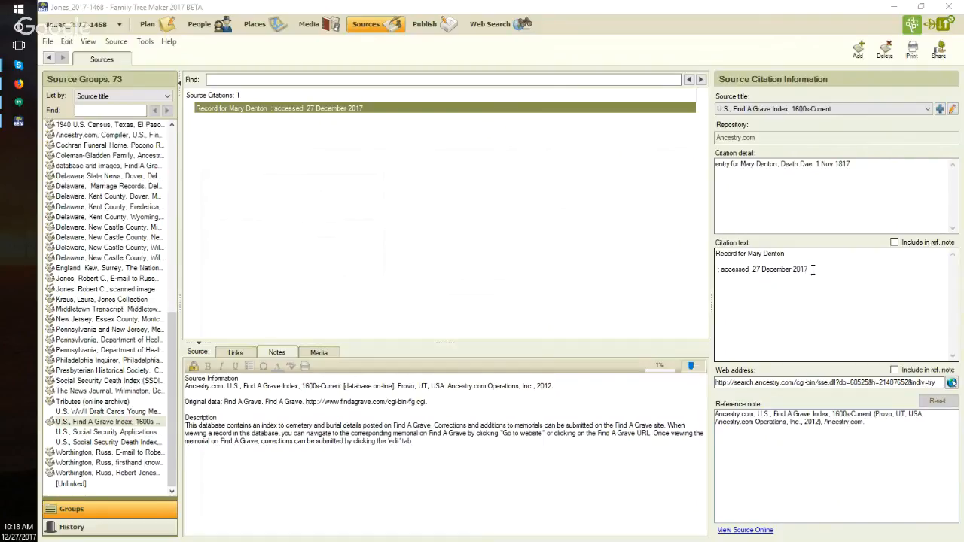
Step: Copy the accessed-date line from the citation text and change the source title to "Ancestry.com, Compiler, U.S., Find A Grave Index, 1600s-Current"
{"action": "left_click_drag", "start_coordinate": [811, 271], "coordinate": [713, 277]}
{"action": "key", "text": "ctrl+c"}
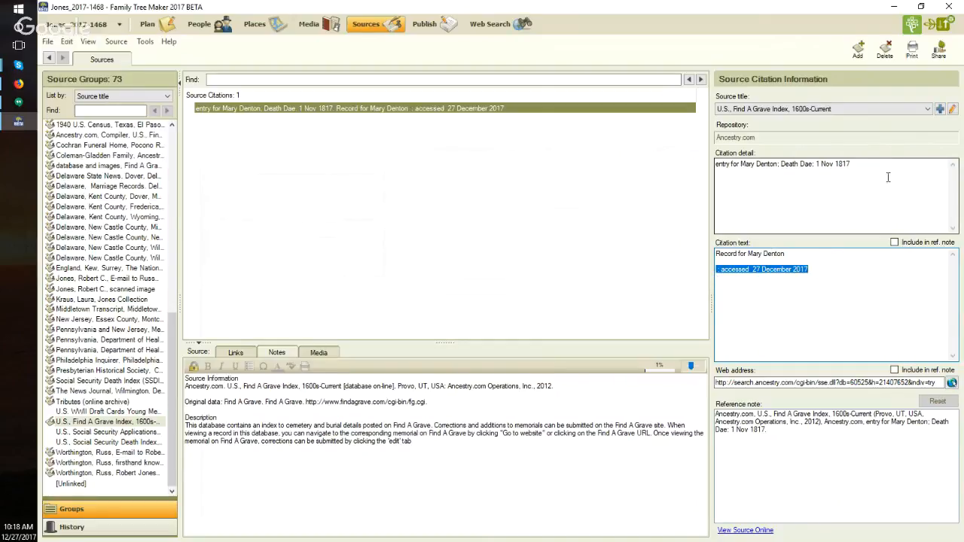
{"action": "left_click", "coordinate": [929, 111]}
{"action": "scroll", "coordinate": [914, 143], "scroll_direction": "up", "scroll_amount": 3}
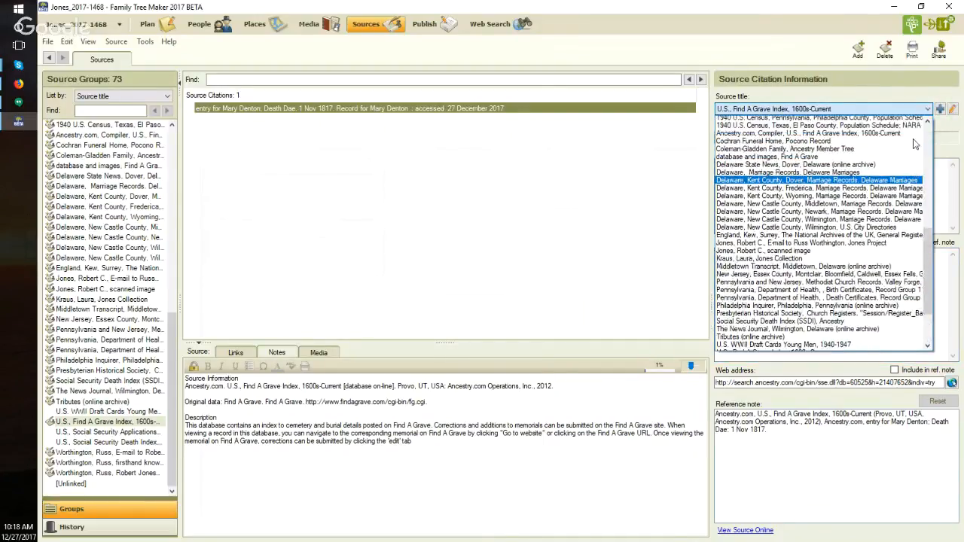
{"action": "scroll", "coordinate": [887, 163], "scroll_direction": "down", "scroll_amount": 2}
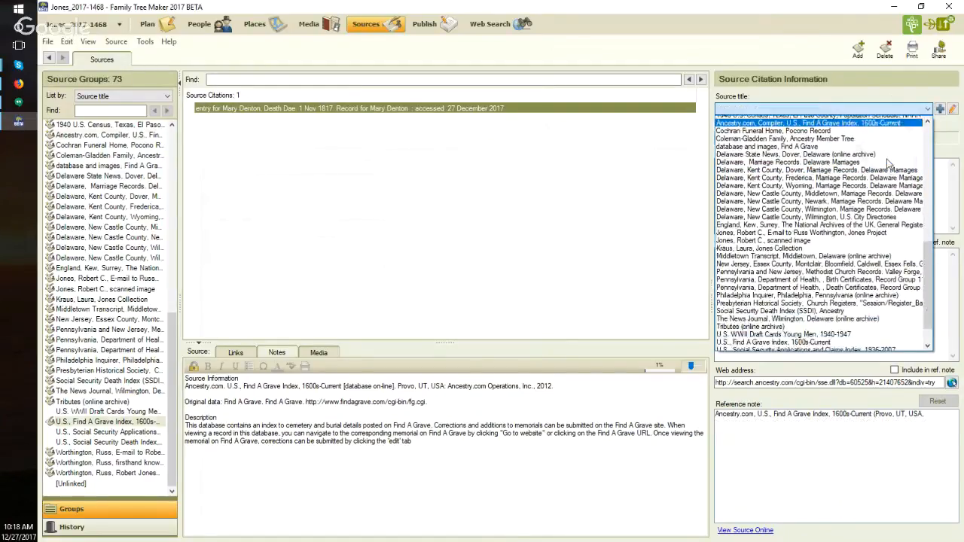
{"action": "key", "text": "Return"}
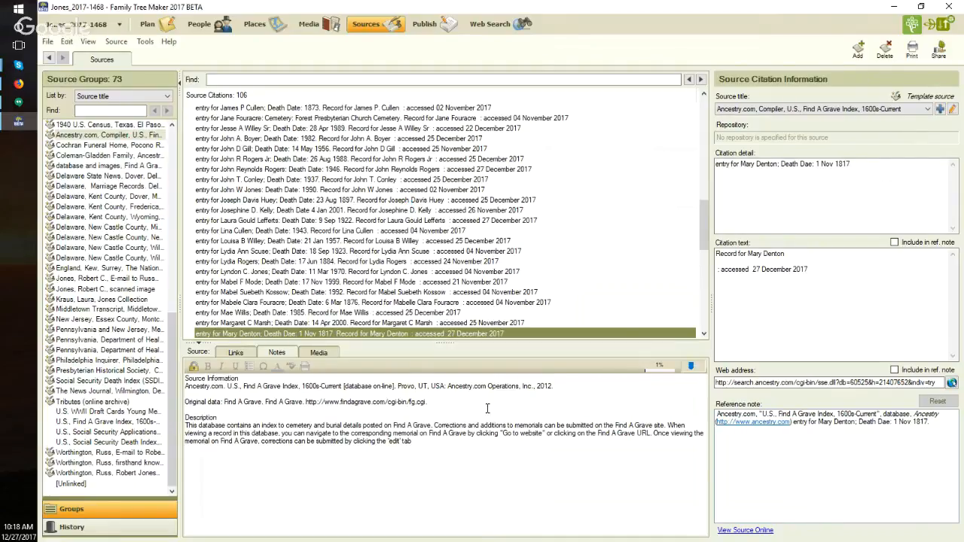
Step: Edit the reassigned citation's reference note to insert ": accessed 27 December 2017" after the Ancestry web address inside the parentheses, and save it
{"action": "double_click", "coordinate": [302, 332]}
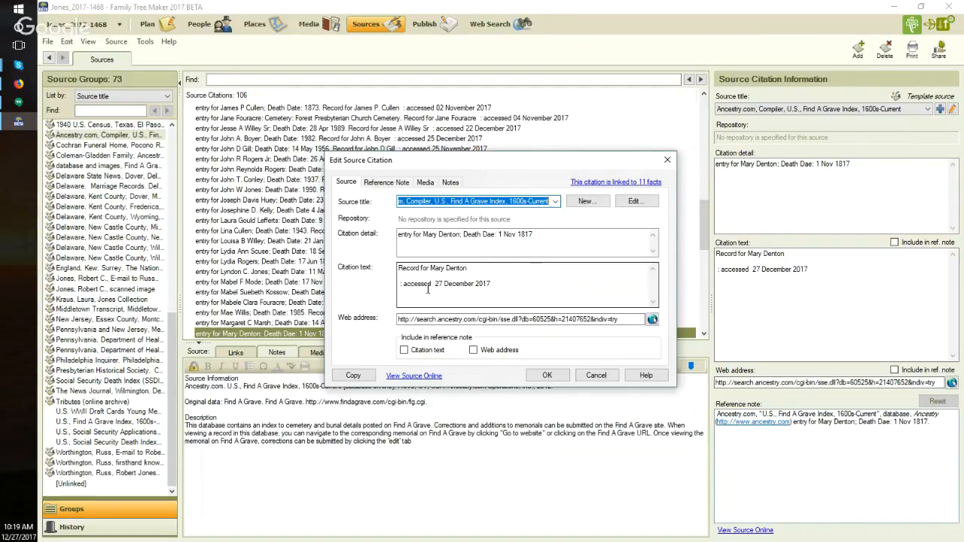
{"action": "left_click", "coordinate": [384, 185]}
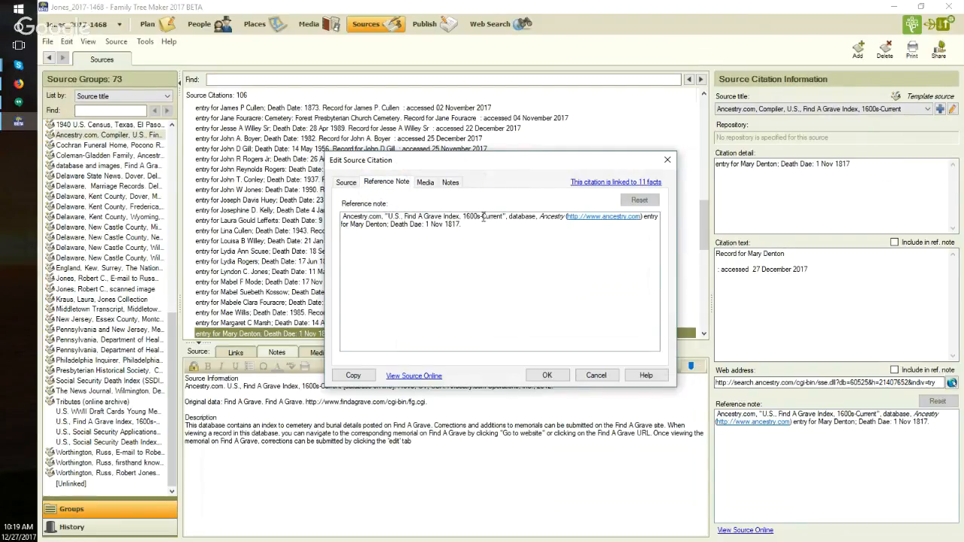
{"action": "left_click", "coordinate": [644, 216]}
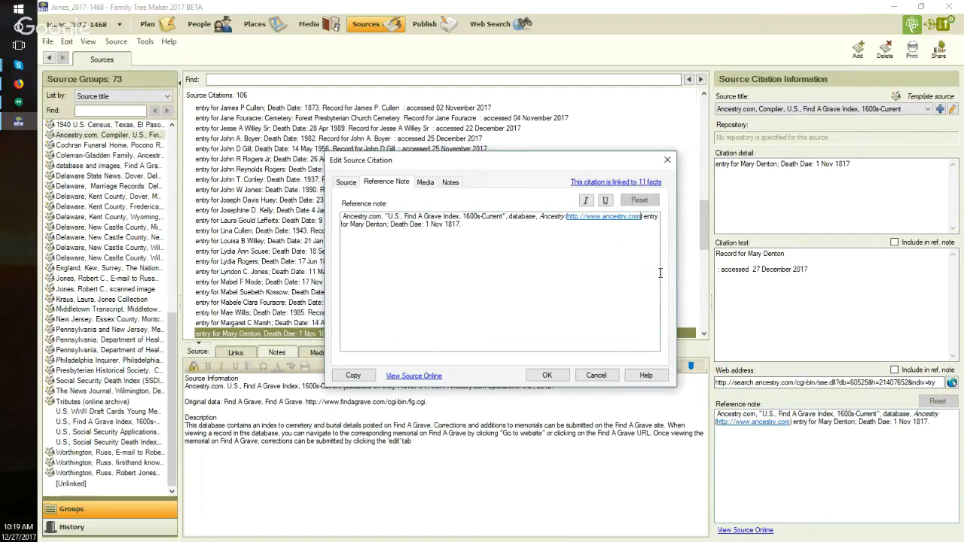
{"action": "key", "text": "ctrl+v"}
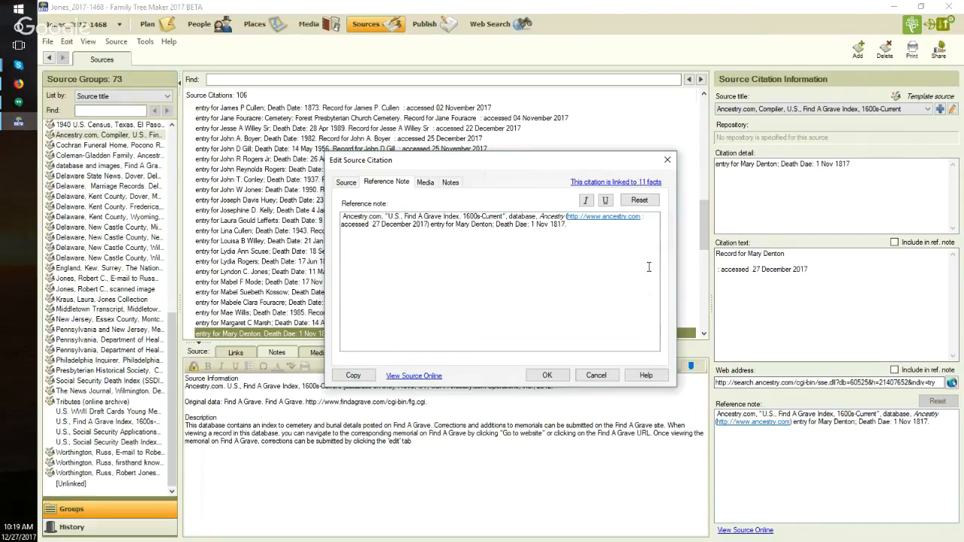
{"action": "type", "text": ")"}
{"action": "left_click", "coordinate": [548, 374]}
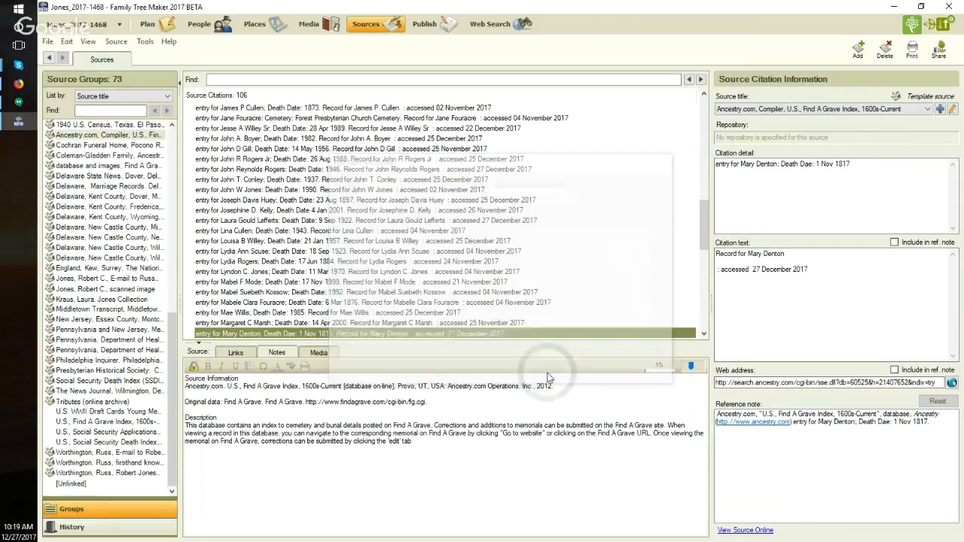
Step: Open the wife's record from the citation's linked name fact, add the note "27 Dec 2017 - Find A Grave Index -" with her name, and select that line
{"action": "left_click", "coordinate": [235, 353]}
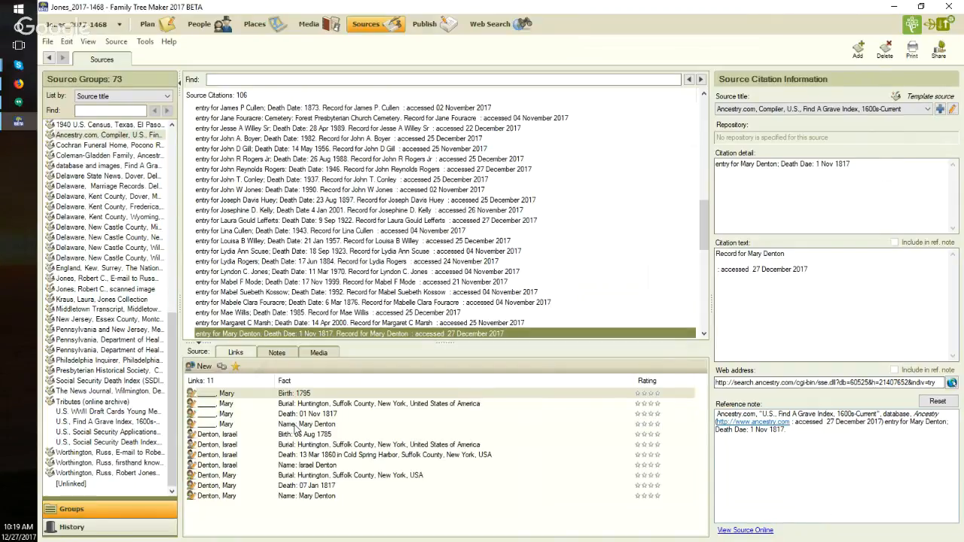
{"action": "double_click", "coordinate": [295, 426]}
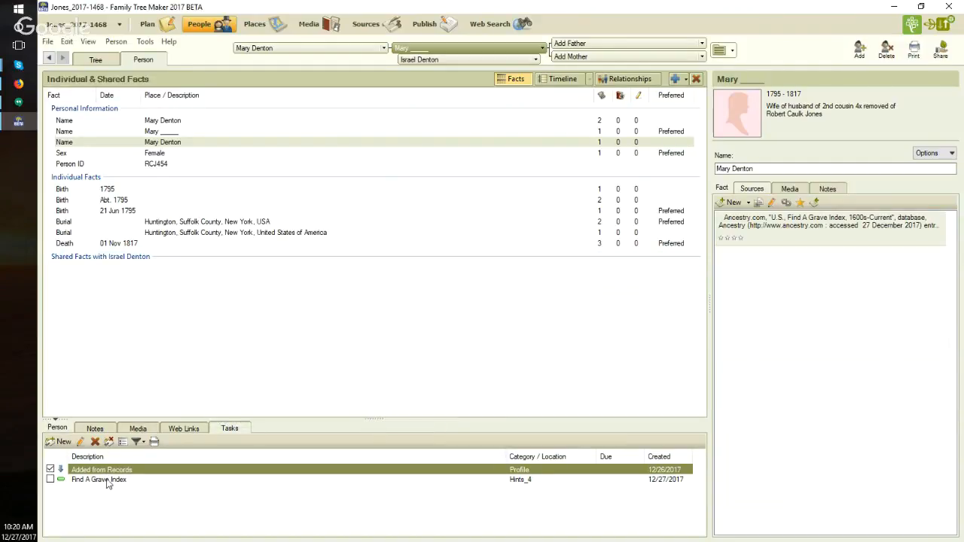
{"action": "left_click", "coordinate": [97, 429]}
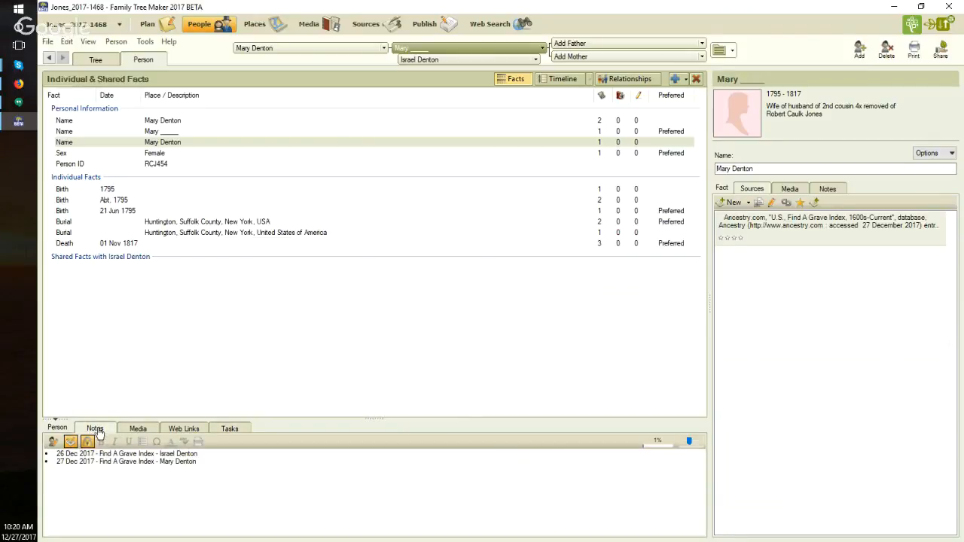
{"action": "left_click", "coordinate": [202, 465]}
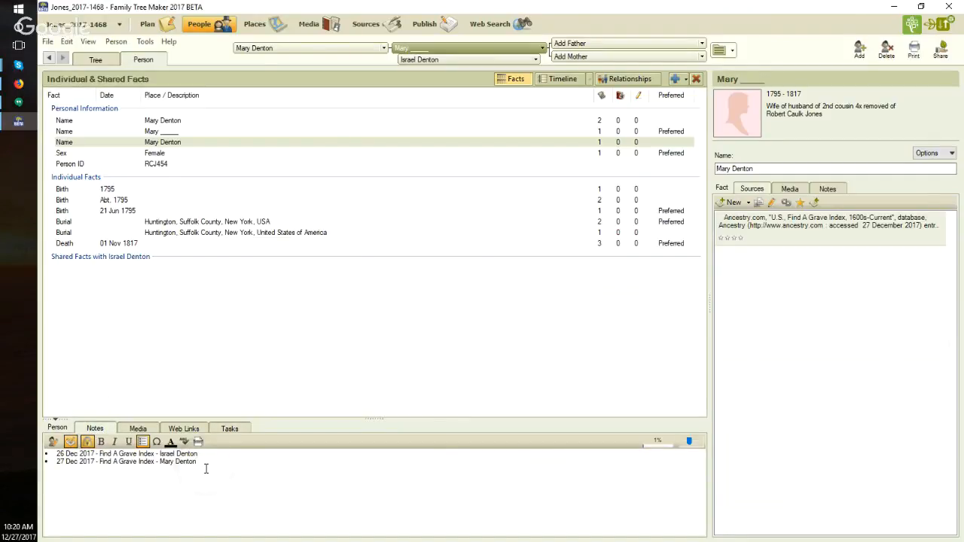
{"action": "key", "text": "Return"}
{"action": "type", "text": "27 Dec 2017 -"}
{"action": "type", "text": "Find A Grave Index -"}
{"action": "type", "text": "Ma"}
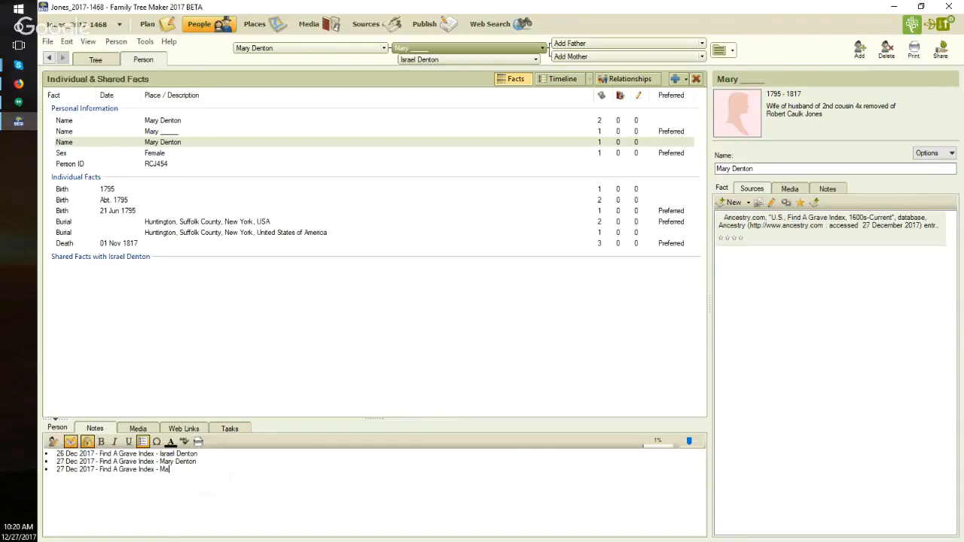
{"action": "type", "text": "ry ______"}
{"action": "left_click_drag", "start_coordinate": [194, 471], "coordinate": [53, 470]}
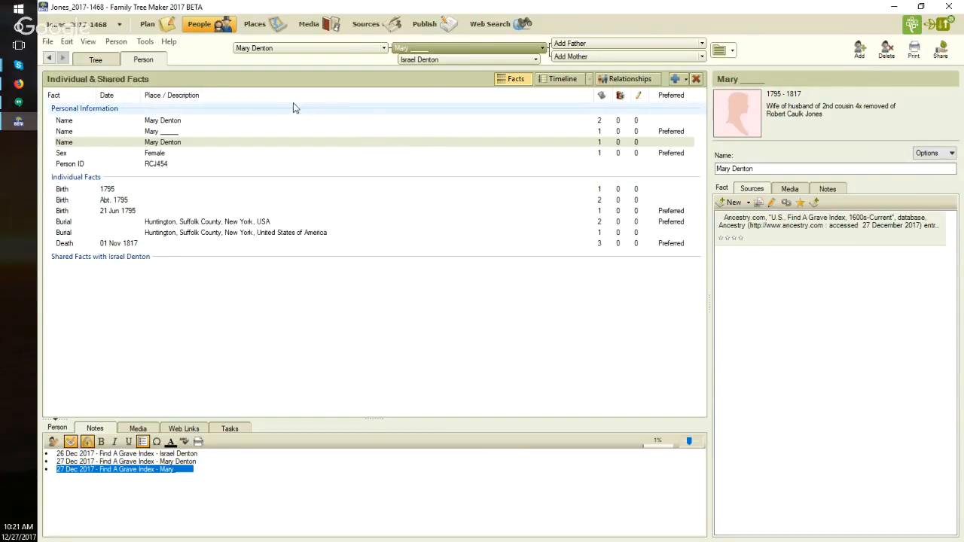
Step: Copy the 27 December 2017 citation from the duplicate married-name fact and paste it as a link onto the first matching name fact
{"action": "left_click", "coordinate": [263, 143]}
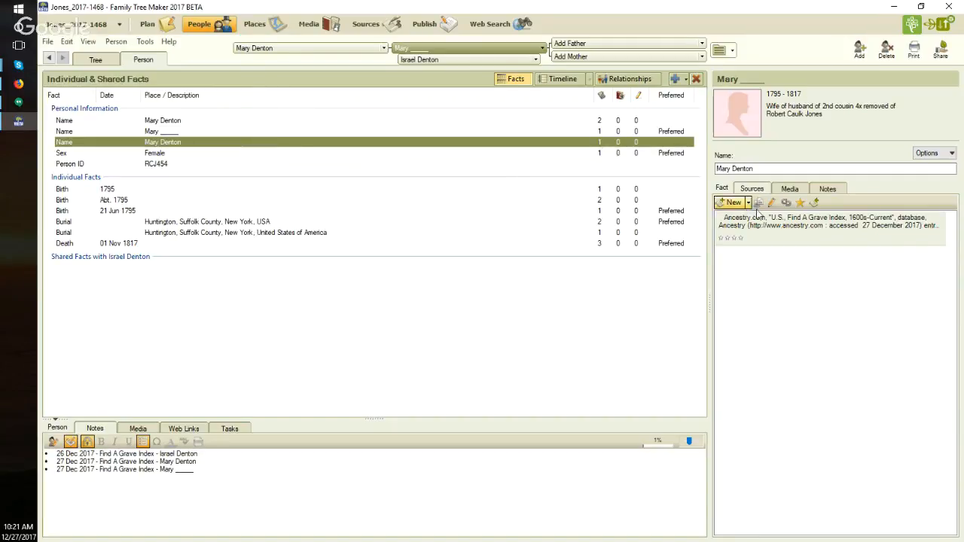
{"action": "left_click", "coordinate": [800, 230]}
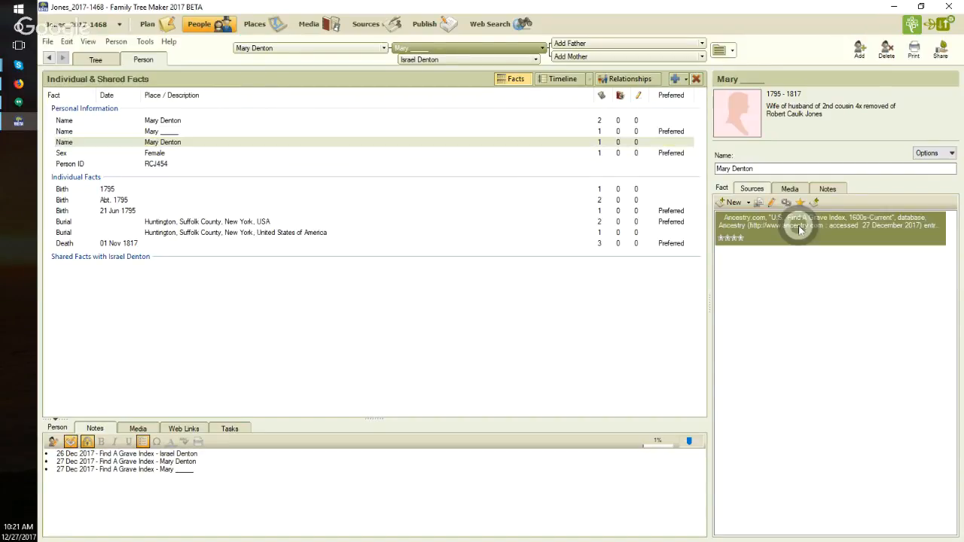
{"action": "left_click", "coordinate": [761, 204]}
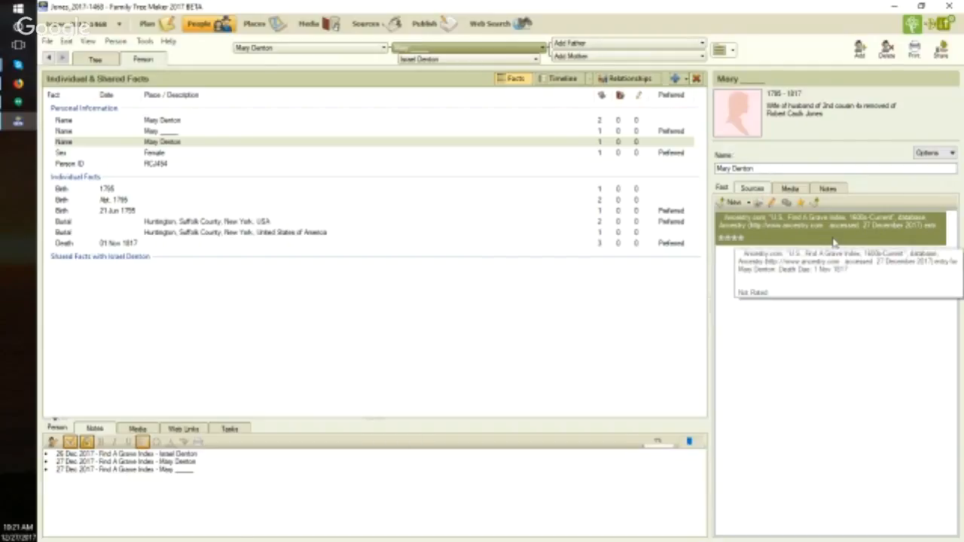
{"action": "left_click", "coordinate": [622, 122]}
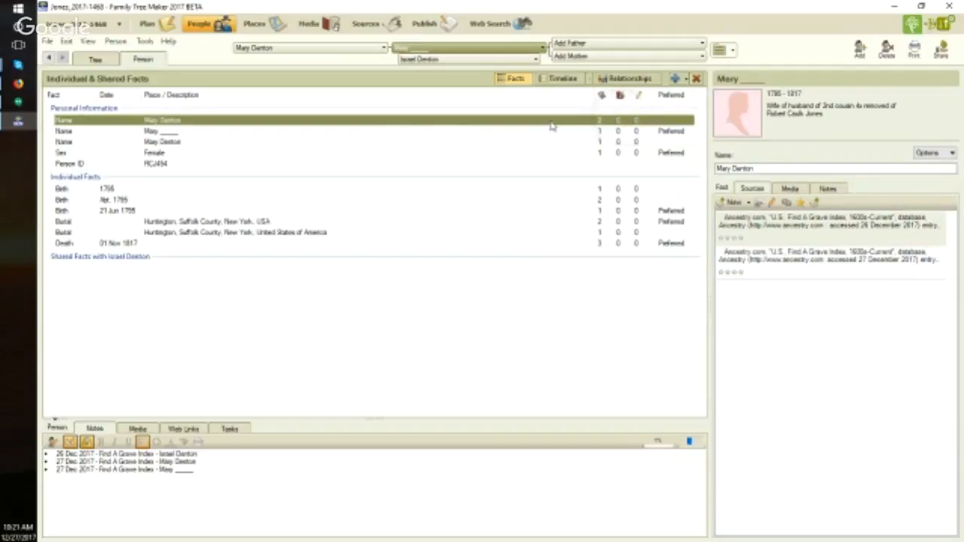
{"action": "left_click", "coordinate": [748, 204]}
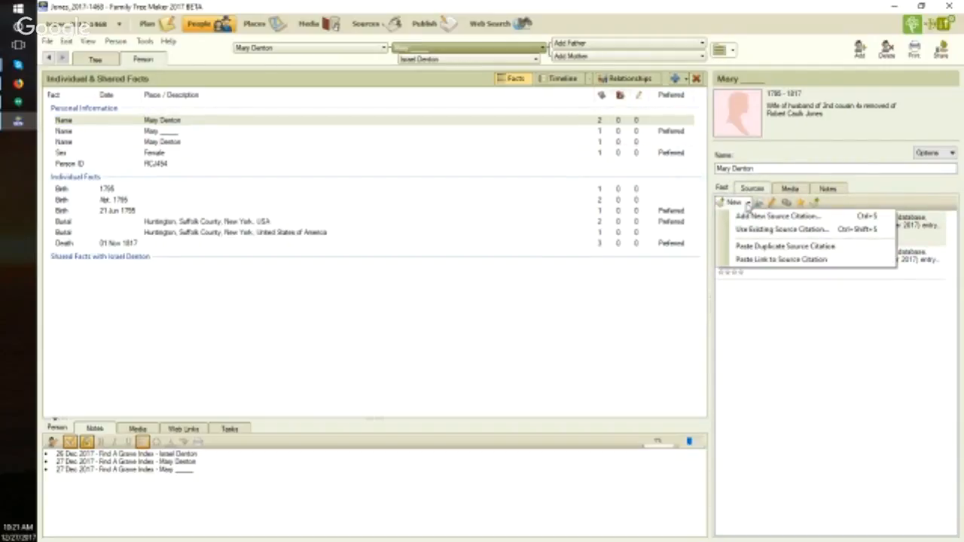
{"action": "left_click", "coordinate": [754, 259]}
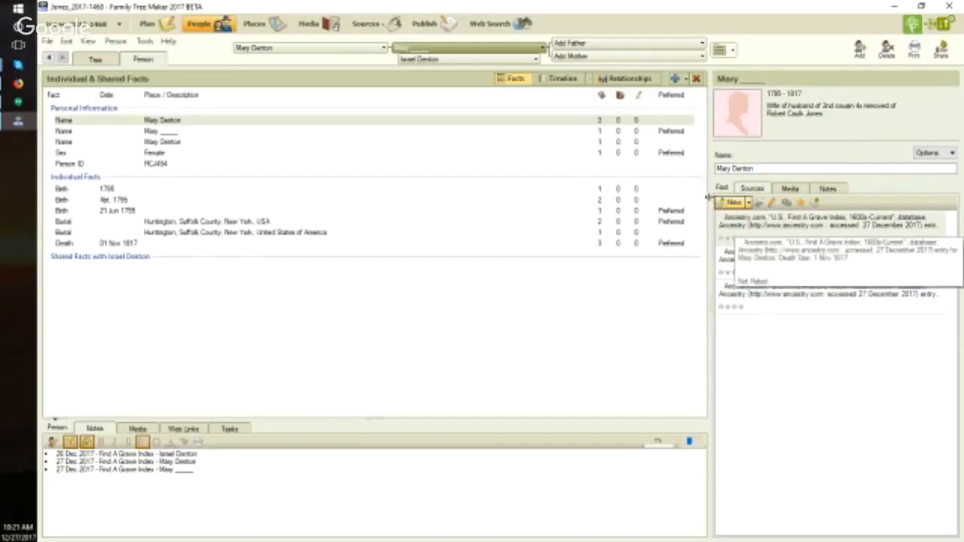
Step: Delete the duplicate married-name fact that carries only one source citation
{"action": "left_click", "coordinate": [610, 143]}
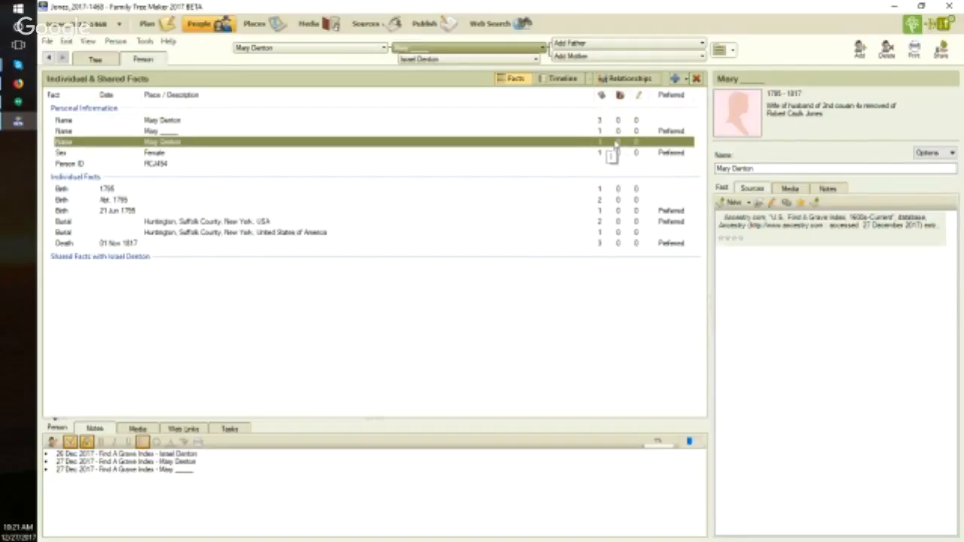
{"action": "left_click", "coordinate": [695, 79]}
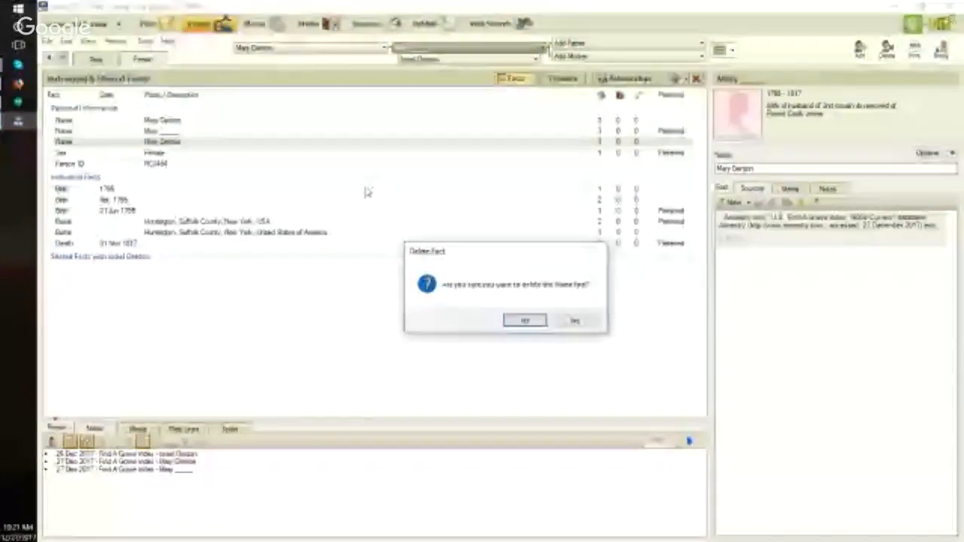
{"action": "left_click", "coordinate": [504, 323]}
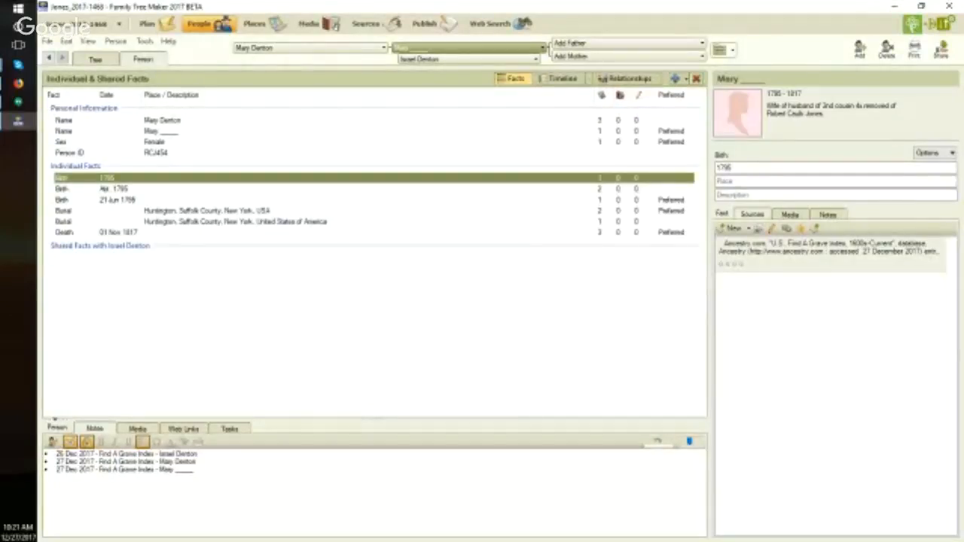
Step: Switch to the Ancestry Find A Grave record in the browser and check the wife's maiden name
{"action": "key", "text": "alt+Tab"}
{"action": "left_click_drag", "start_coordinate": [0, 45], "coordinate": [365, 59]}
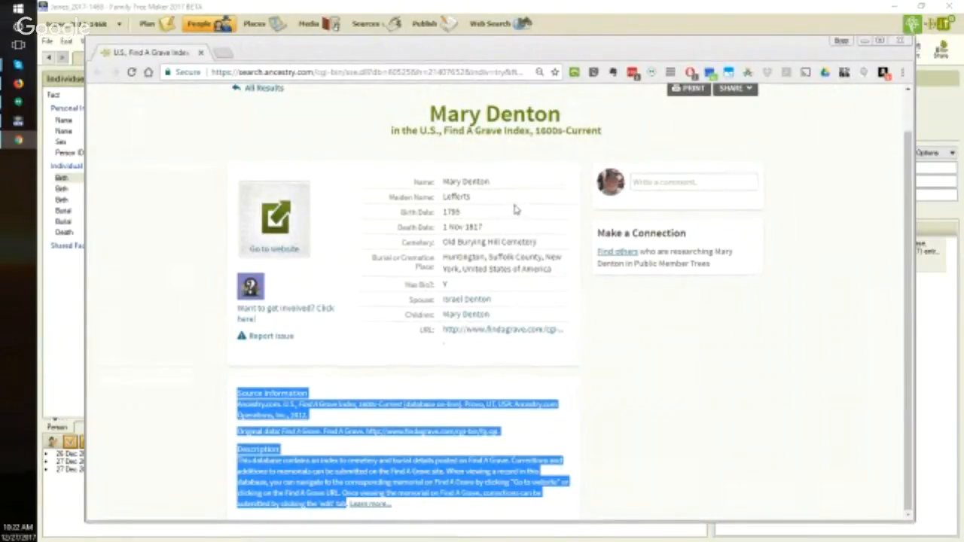
{"action": "left_click_drag", "start_coordinate": [495, 203], "coordinate": [443, 198]}
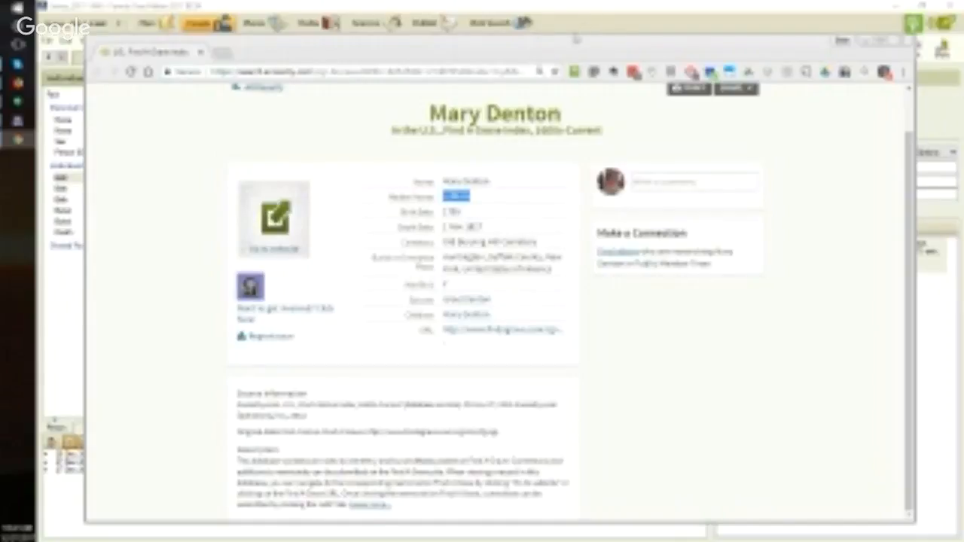
{"action": "left_click_drag", "start_coordinate": [568, 47], "coordinate": [0, 45]}
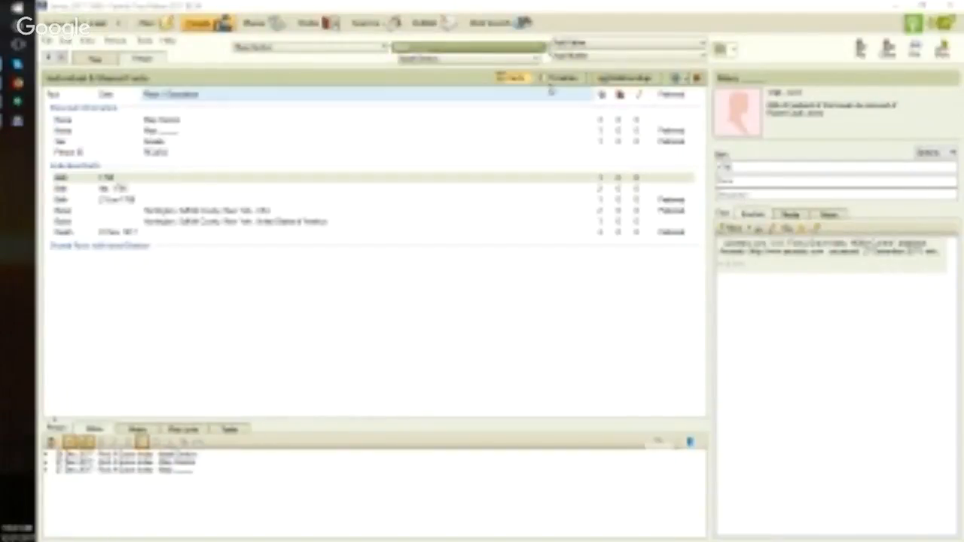
Step: Add a new Name fact to the wife's record with her given name and the maiden name from the Find A Grave entry
{"action": "left_click", "coordinate": [675, 78]}
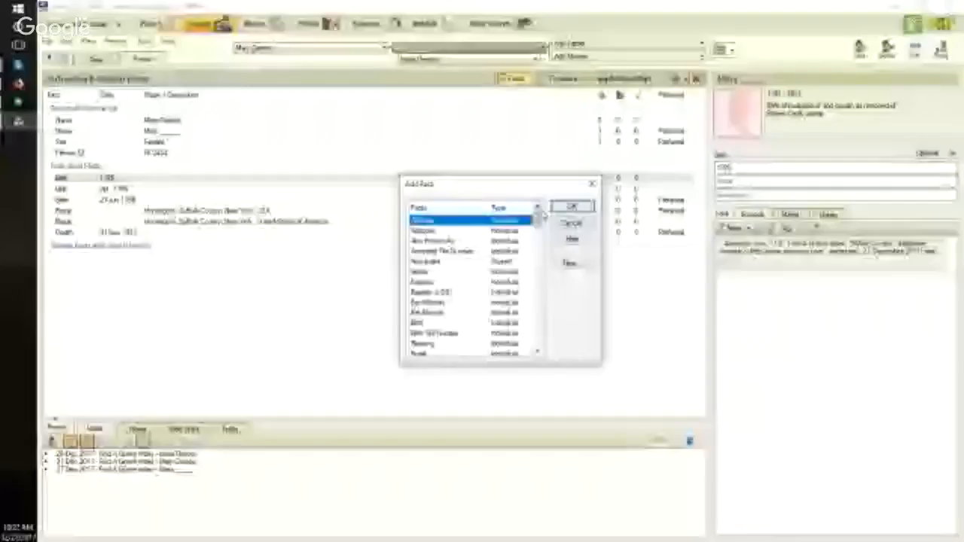
{"action": "key", "text": "n"}
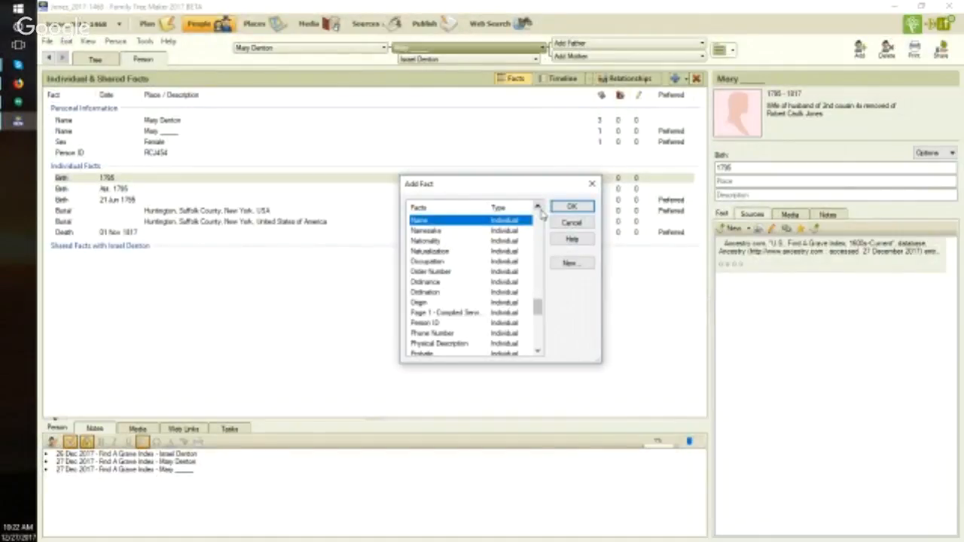
{"action": "key", "text": "Return"}
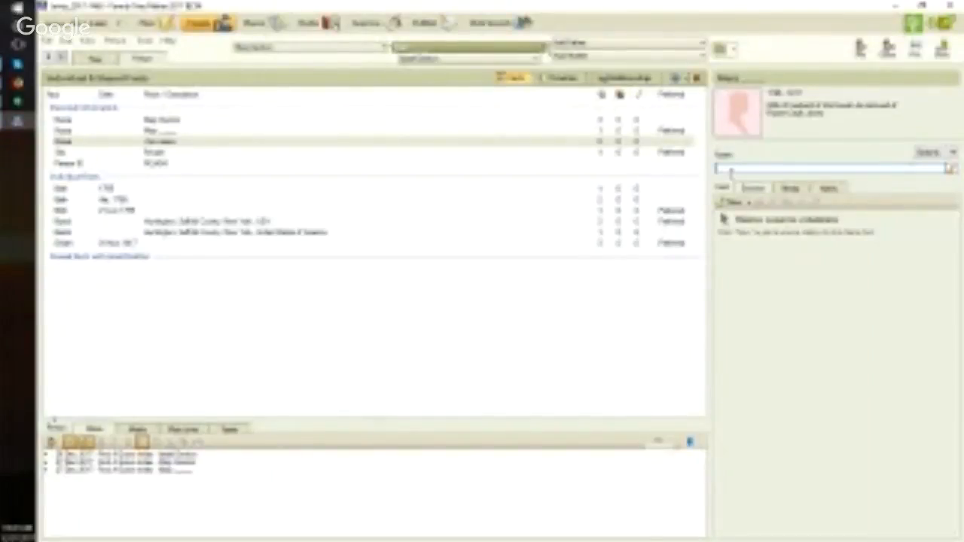
{"action": "type", "text": "Mary"}
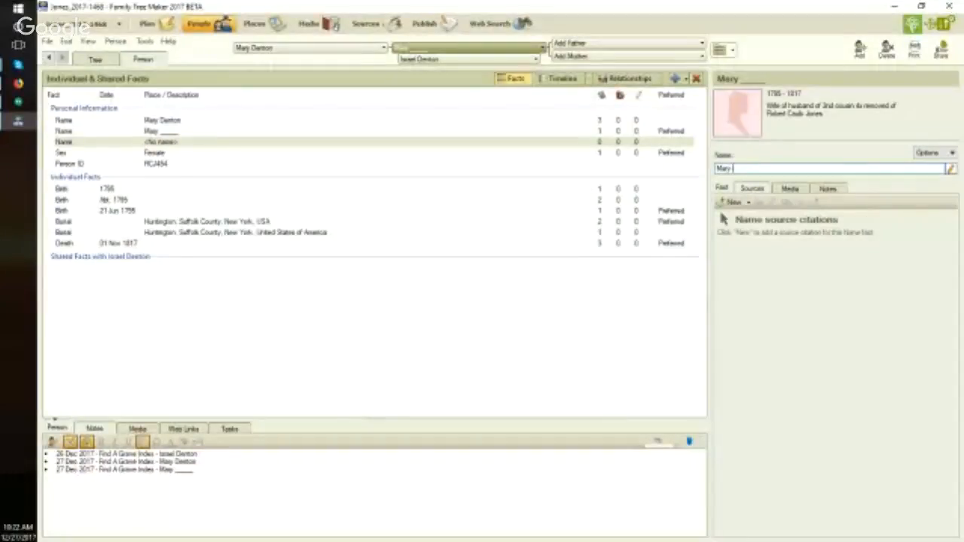
{"action": "type", "text": " Le"}
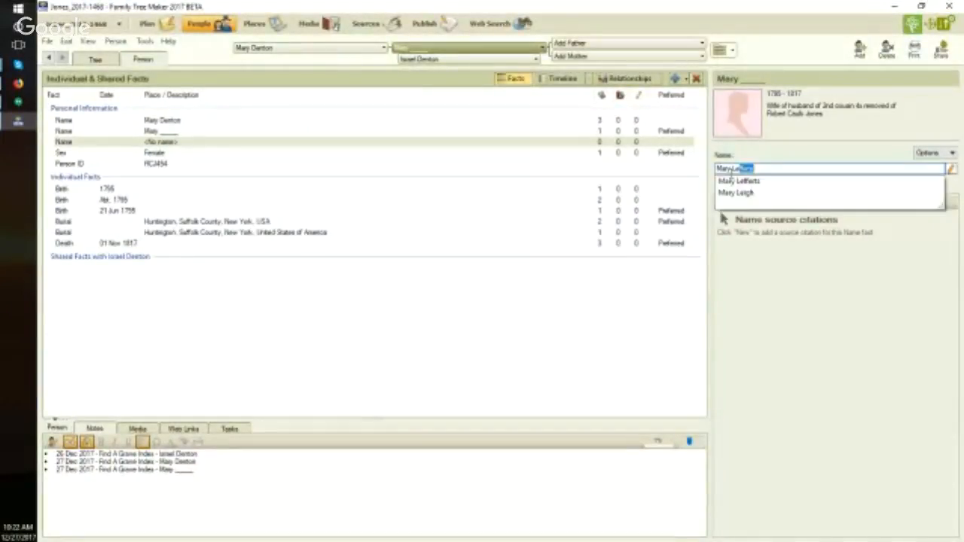
{"action": "type", "text": "fferts"}
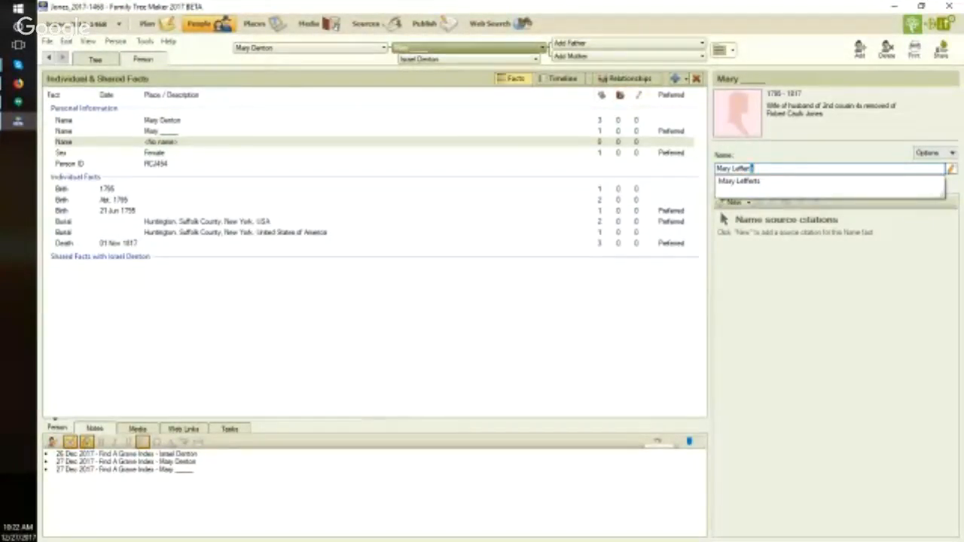
{"action": "key", "text": "Tab"}
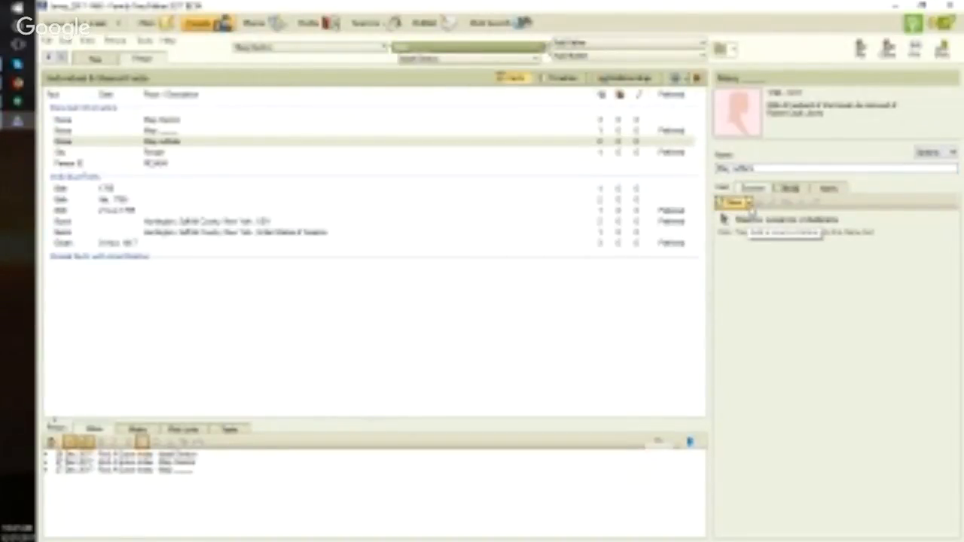
Step: Paste a link to the copied citation on the maiden-name fact and set that fact as preferred
{"action": "left_click", "coordinate": [749, 204]}
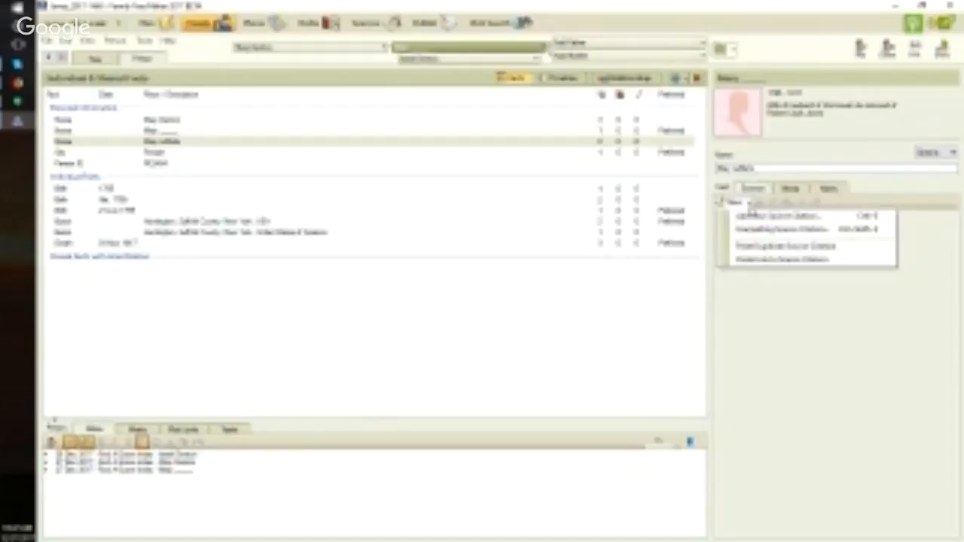
{"action": "left_click", "coordinate": [748, 259]}
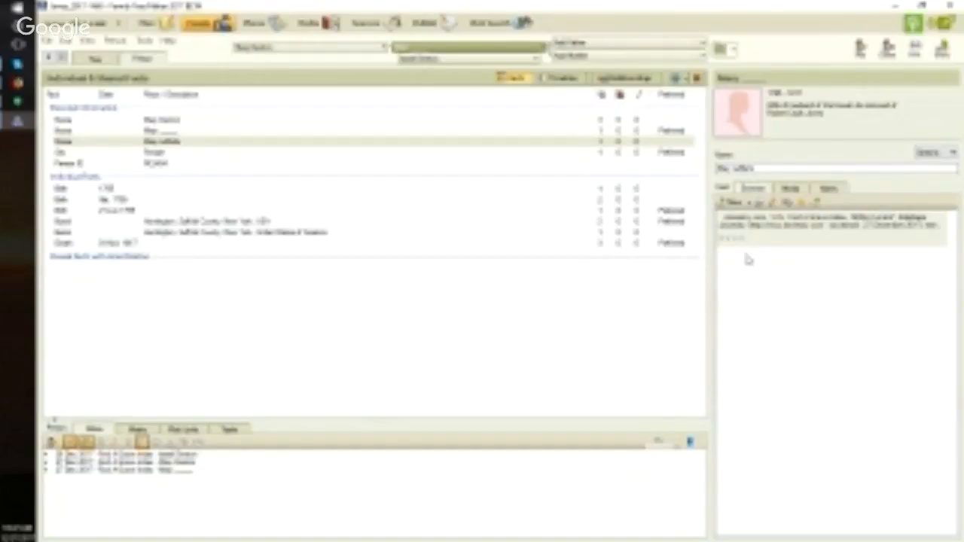
{"action": "left_click_drag", "start_coordinate": [0, 31], "coordinate": [0, 30]}
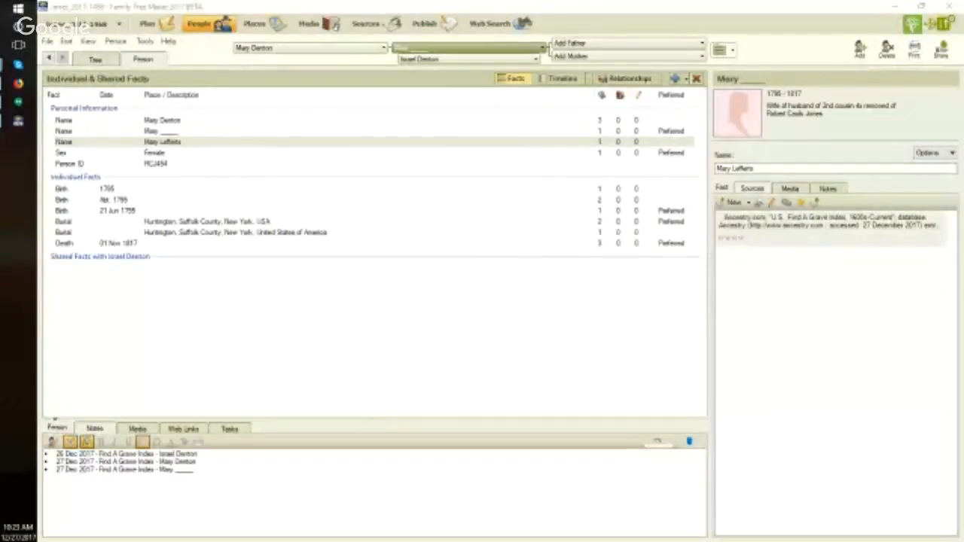
{"action": "right_click", "coordinate": [519, 142]}
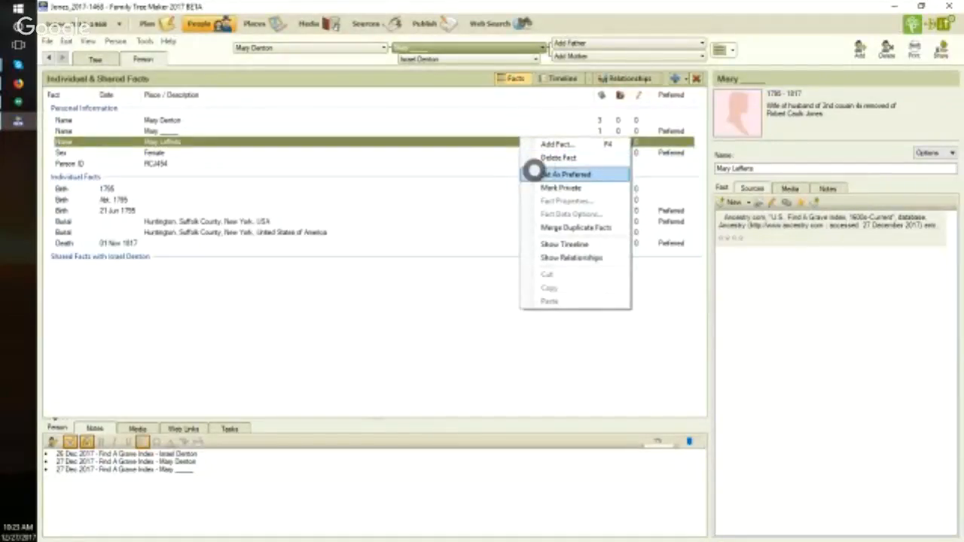
{"action": "left_click", "coordinate": [533, 173]}
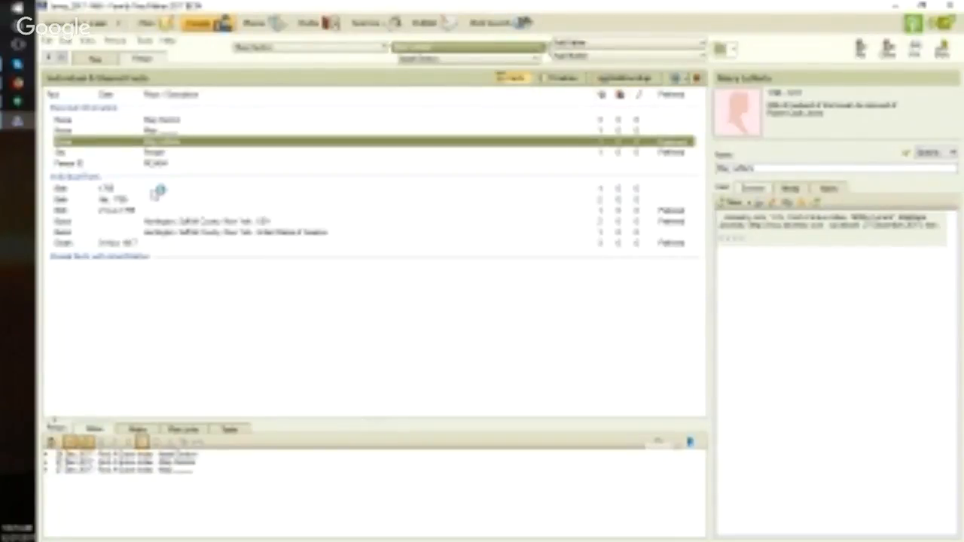
Step: Compare the wife's birth facts and paste a link to the copied citation on the "Abt. 1795" Birth fact
{"action": "left_click", "coordinate": [147, 192]}
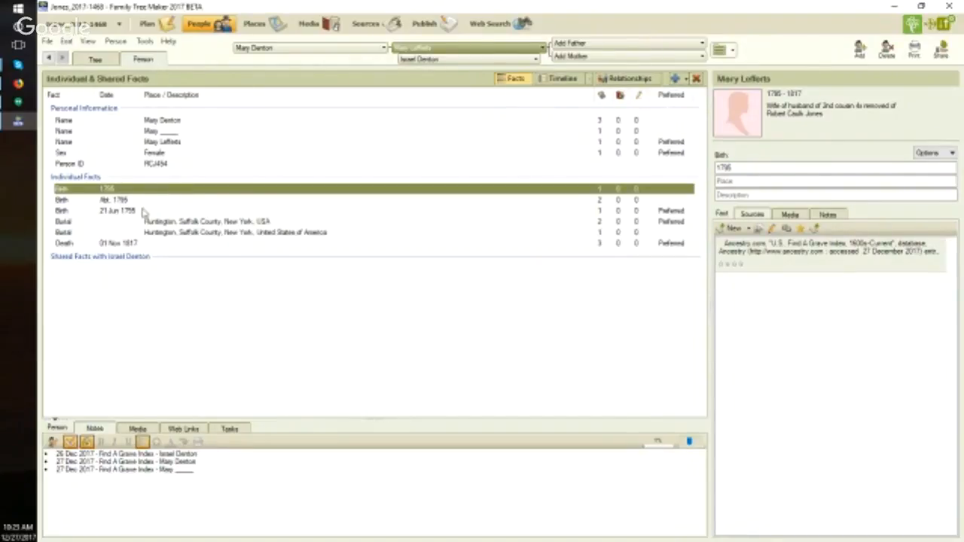
{"action": "left_click", "coordinate": [143, 210]}
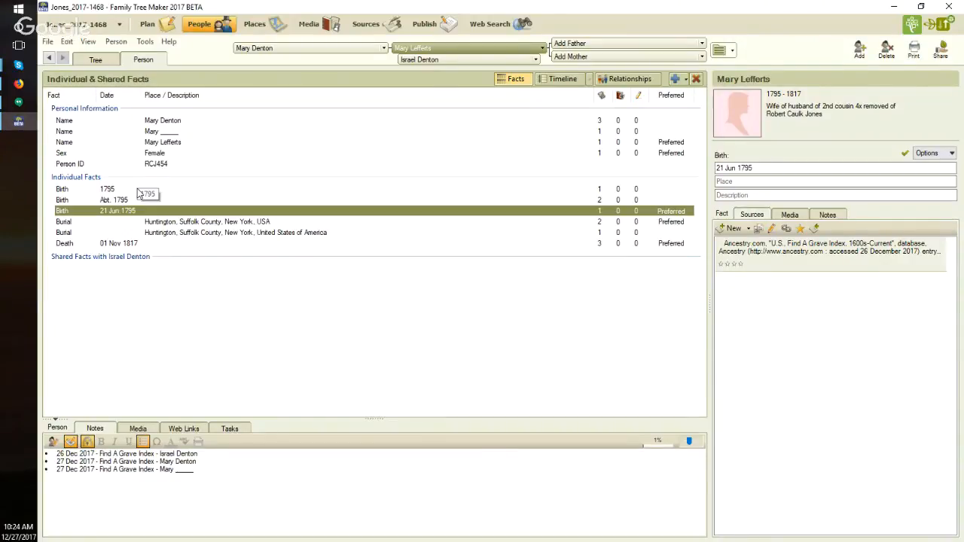
{"action": "left_click", "coordinate": [137, 191]}
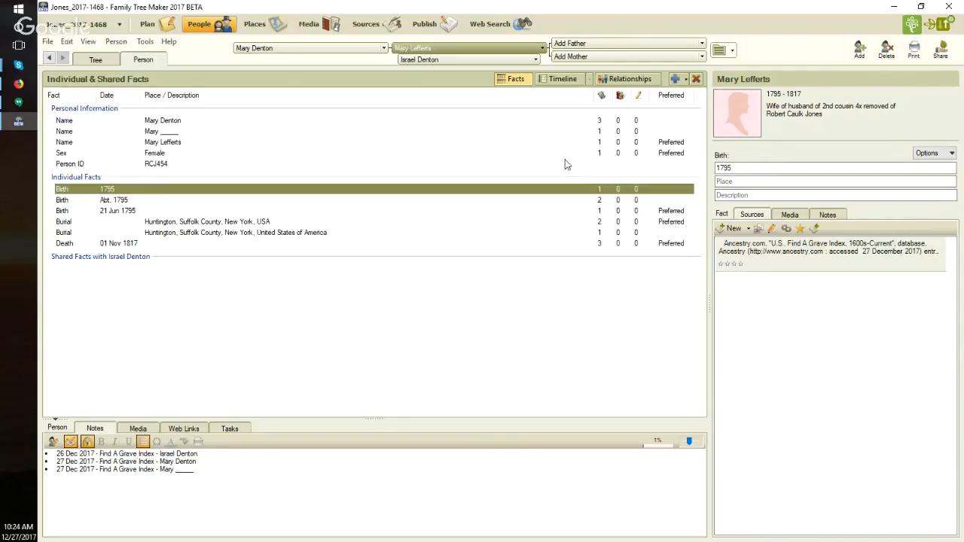
{"action": "left_click", "coordinate": [617, 201]}
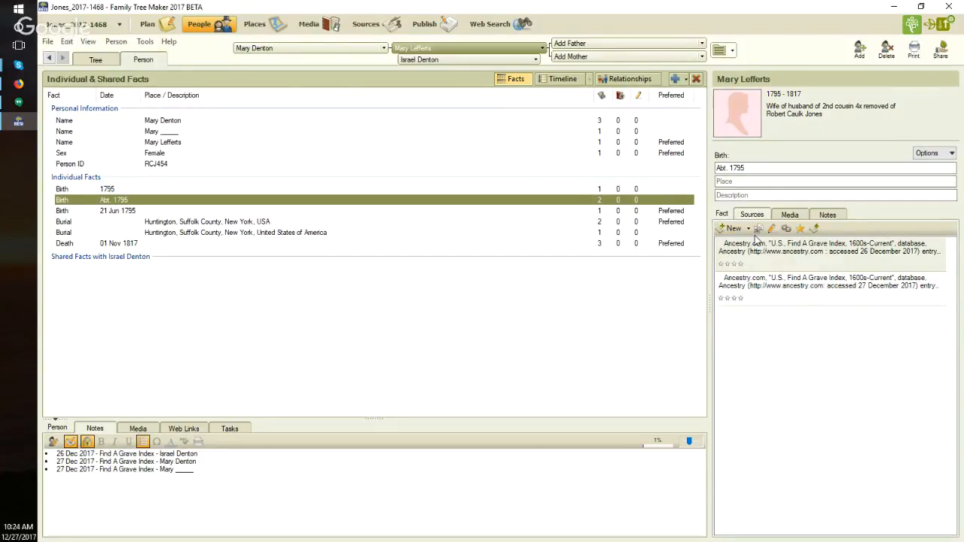
{"action": "left_click", "coordinate": [748, 229]}
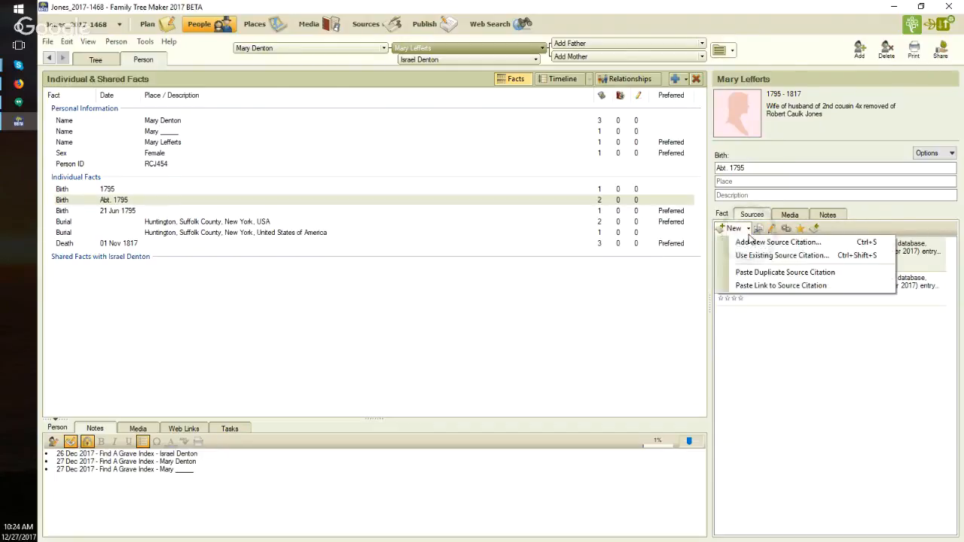
{"action": "left_click", "coordinate": [750, 285]}
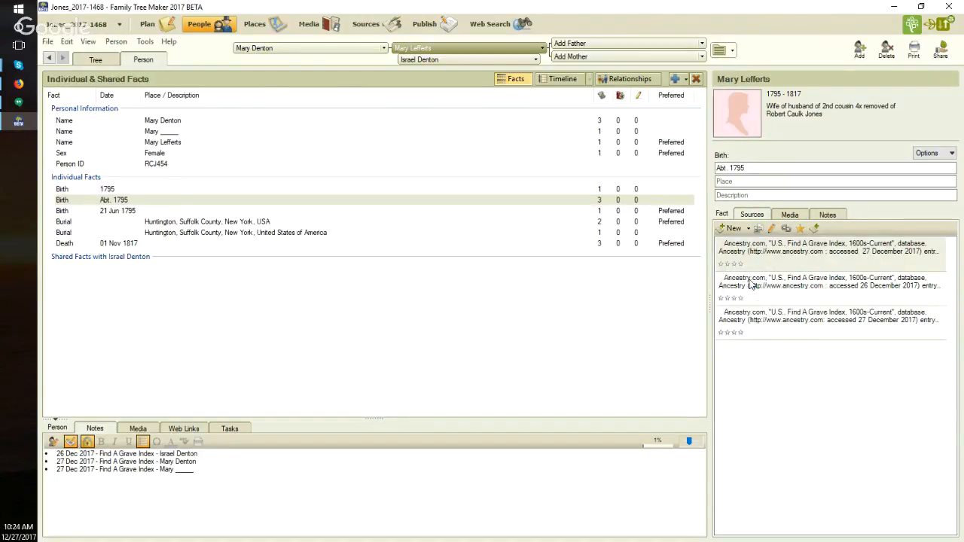
Step: Delete the redundant Birth fact dated just "1795"
{"action": "left_click", "coordinate": [630, 190]}
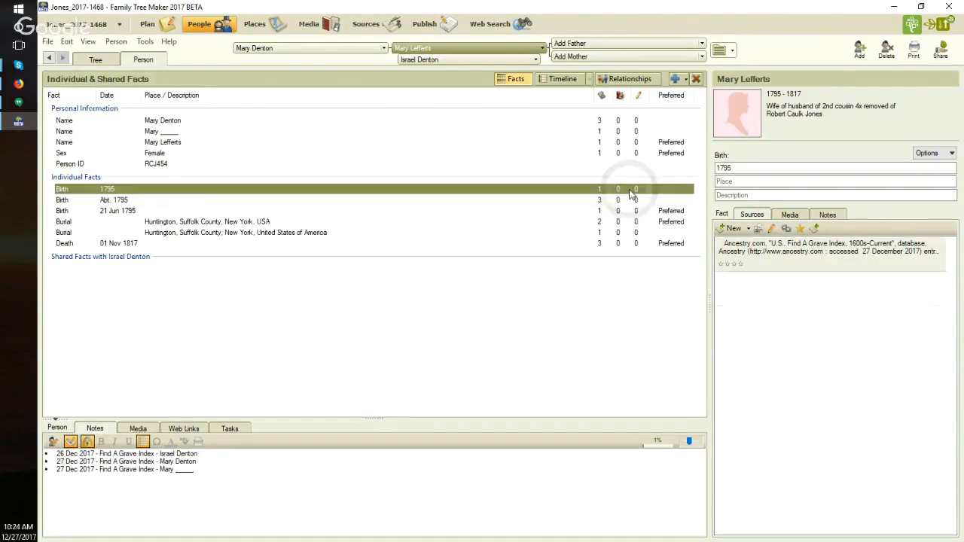
{"action": "left_click", "coordinate": [696, 79]}
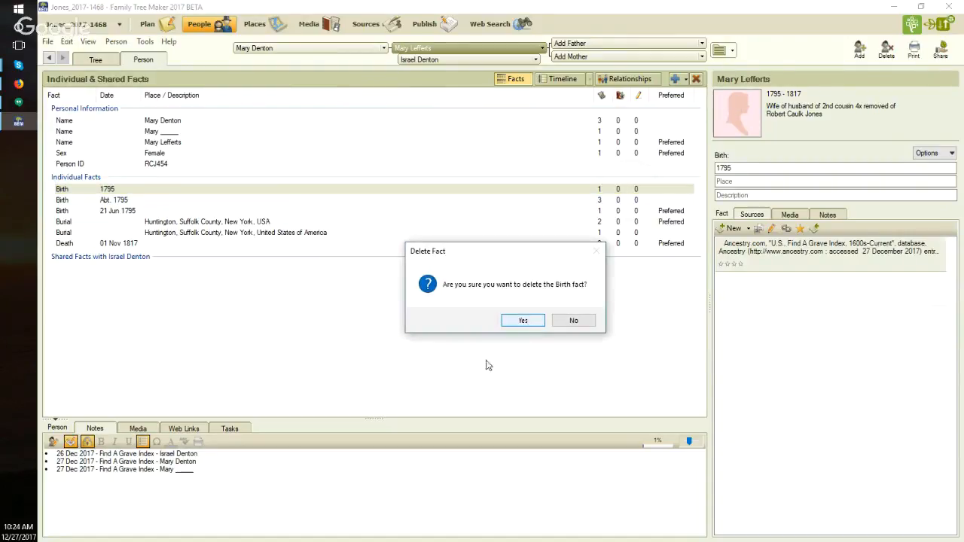
{"action": "left_click", "coordinate": [527, 322]}
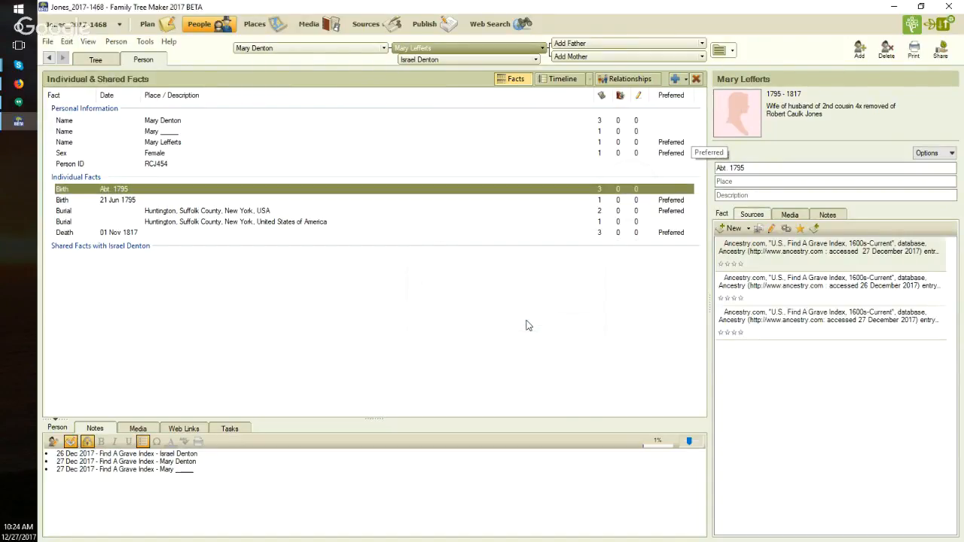
Step: Compare the wife's Burial facts and prefix "Old Burying Hill Cemetery," to the place of the one ending in "United States of America"
{"action": "left_click", "coordinate": [227, 212]}
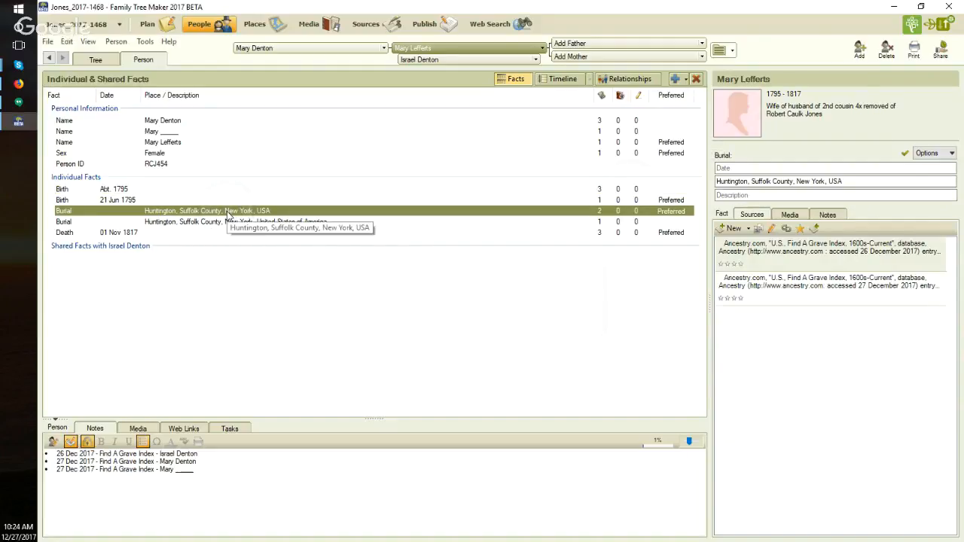
{"action": "left_click", "coordinate": [220, 223]}
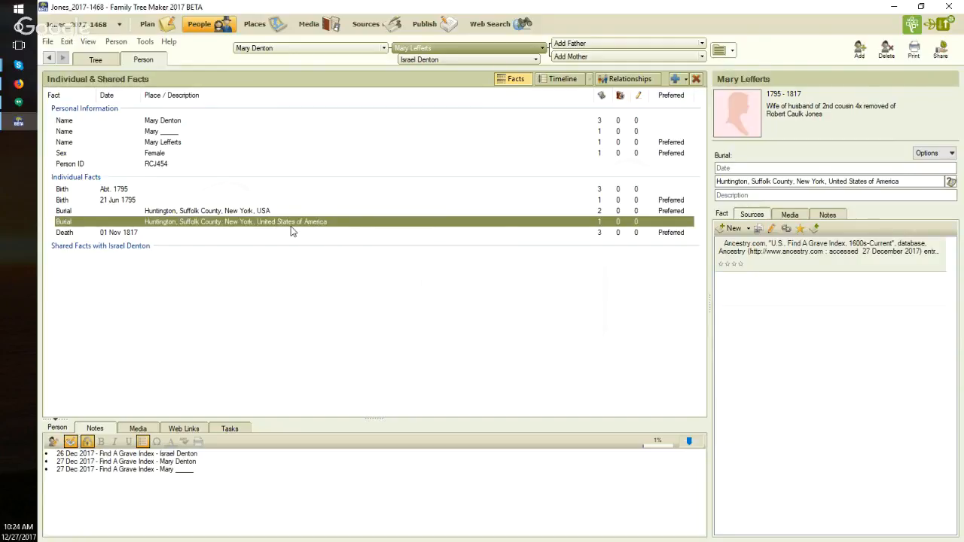
{"action": "left_click", "coordinate": [709, 182]}
{"action": "left_click", "coordinate": [719, 182]}
{"action": "left_click", "coordinate": [718, 183]}
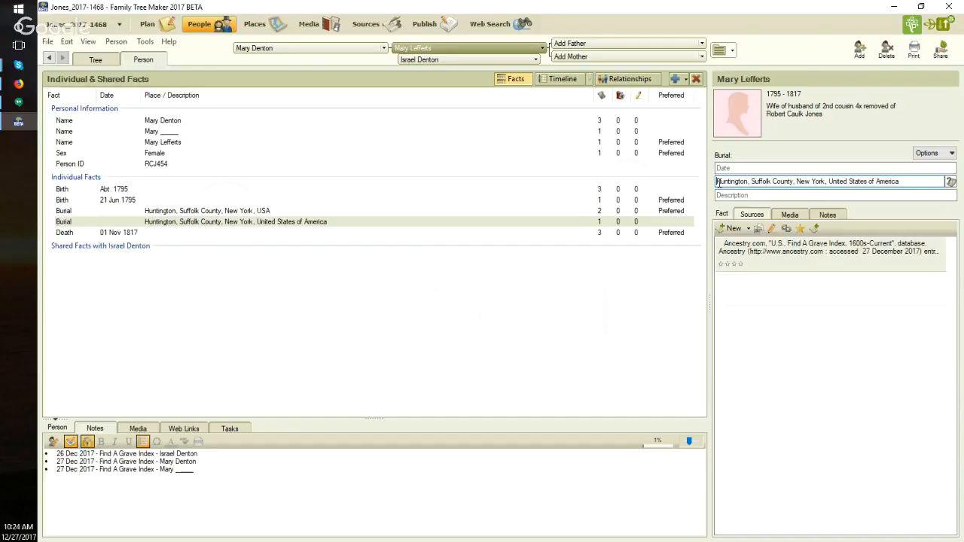
{"action": "type", "text": "Old B"}
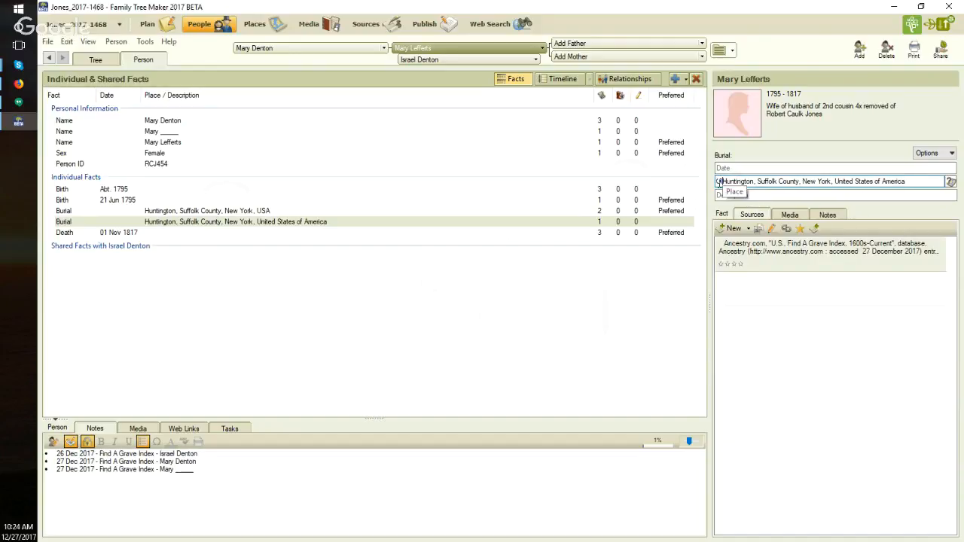
{"action": "type", "text": "urying"}
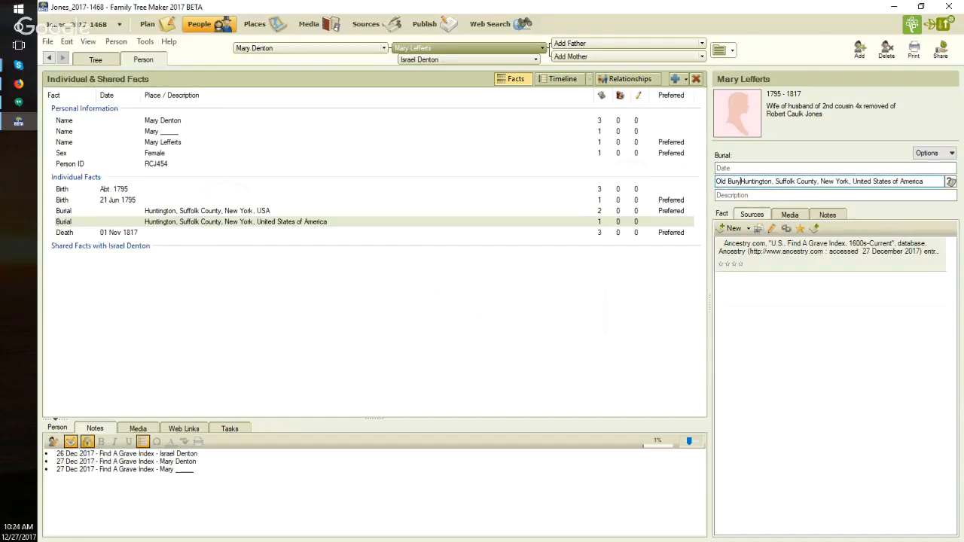
{"action": "type", "text": " Hin"}
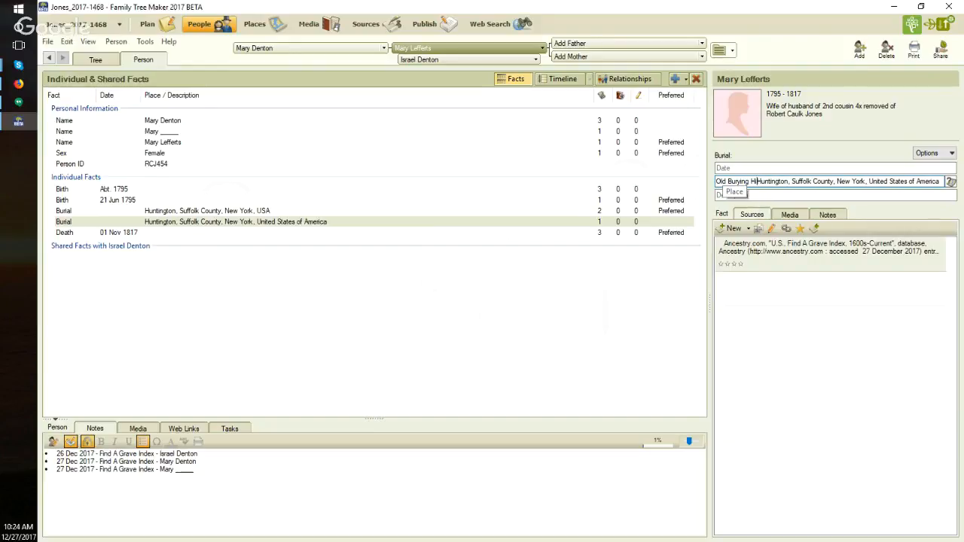
{"action": "type", "text": "ll"}
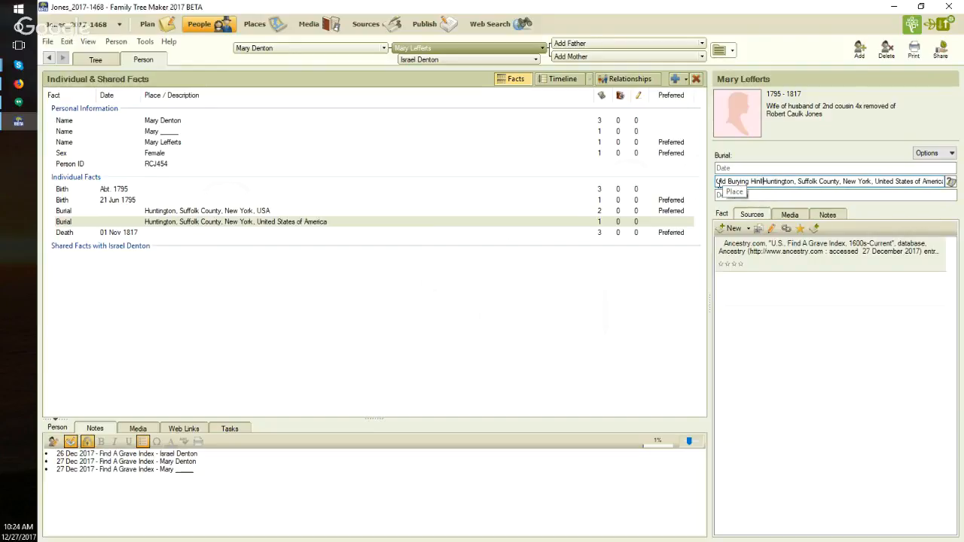
{"action": "type", "text": " C"}
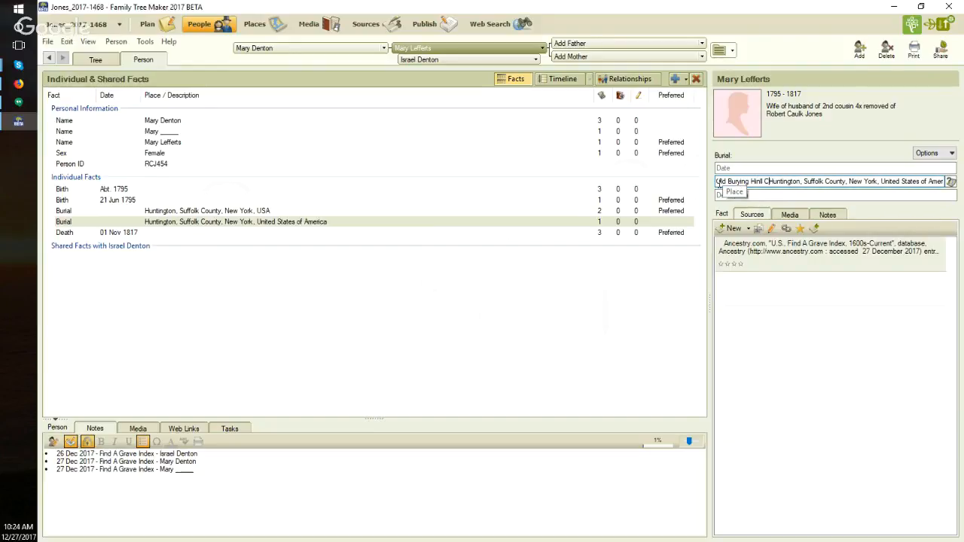
{"action": "key", "text": "BackSpace"}
{"action": "key", "text": "BackSpace"}
{"action": "key", "text": "BackSpace"}
{"action": "key", "text": "BackSpace"}
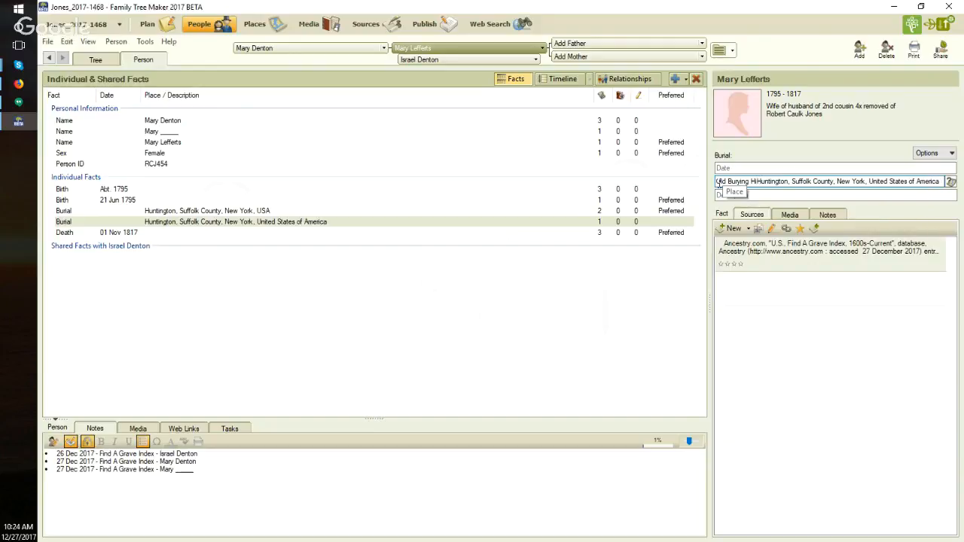
{"action": "type", "text": "ll "}
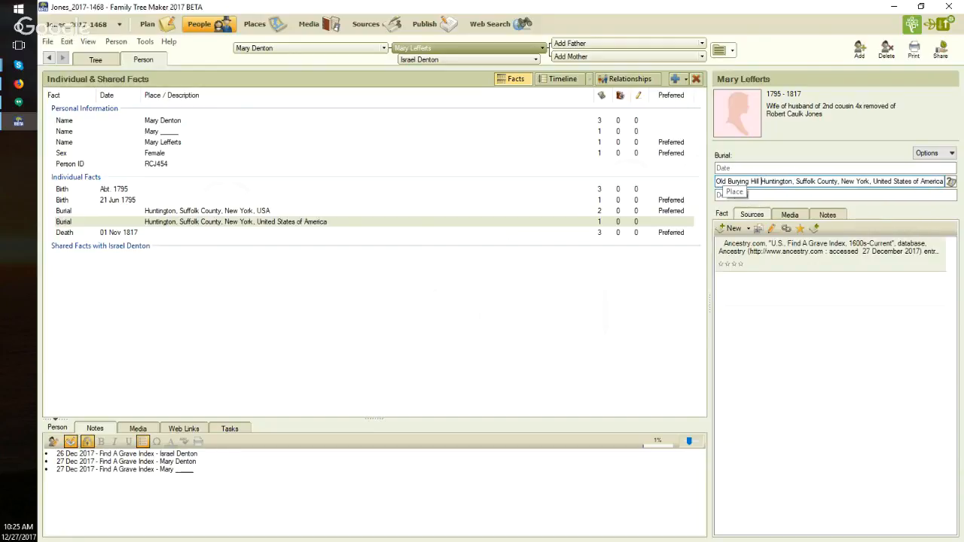
{"action": "type", "text": "Cemetery,"}
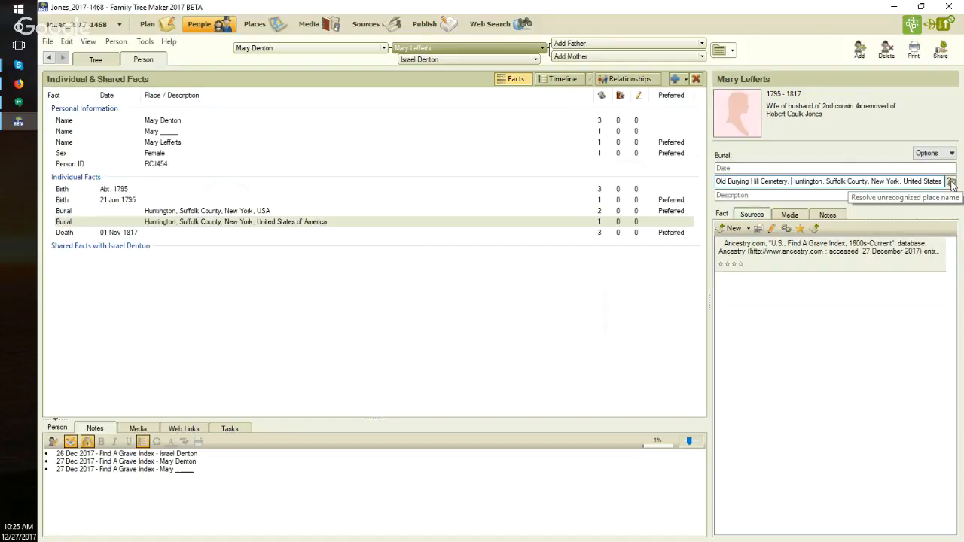
Step: Resolve that burial place with the cemetery as place detail and "Huntington, Suffolk County, New York, USA" as place name, changing only this instance
{"action": "left_click", "coordinate": [951, 183]}
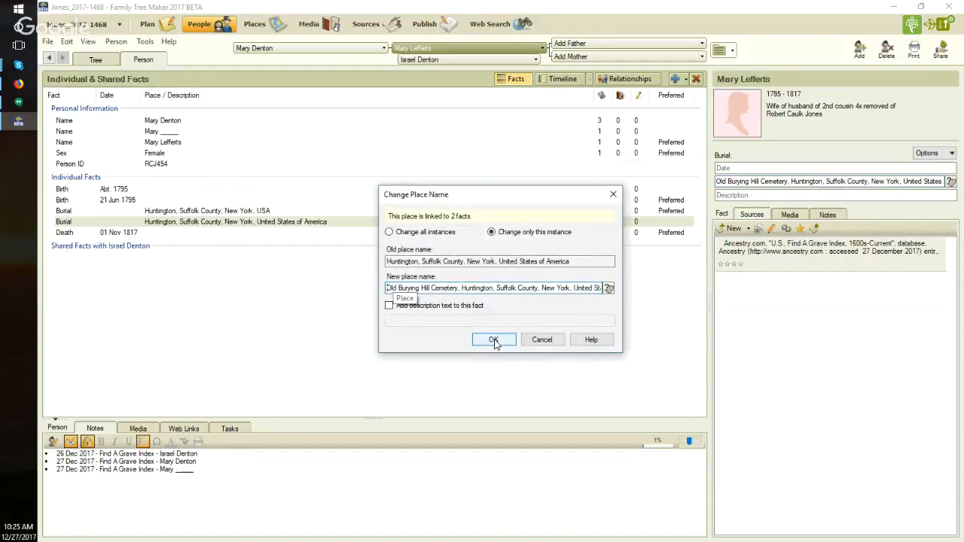
{"action": "left_click", "coordinate": [609, 289]}
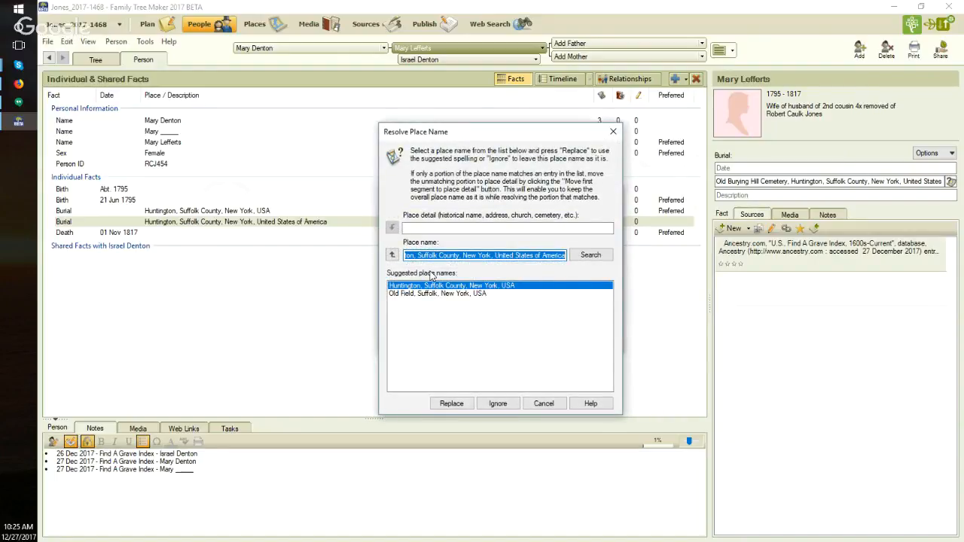
{"action": "left_click", "coordinate": [392, 255]}
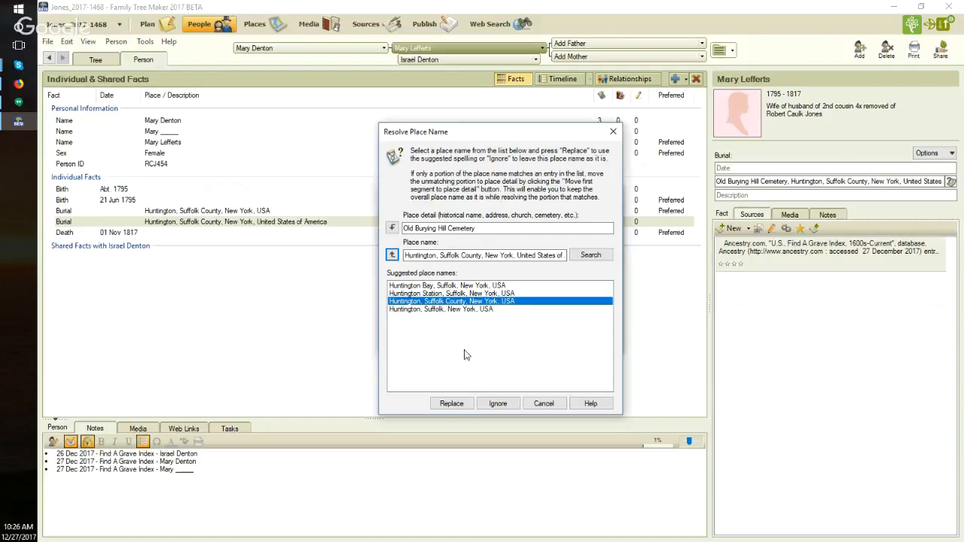
{"action": "left_click", "coordinate": [450, 404]}
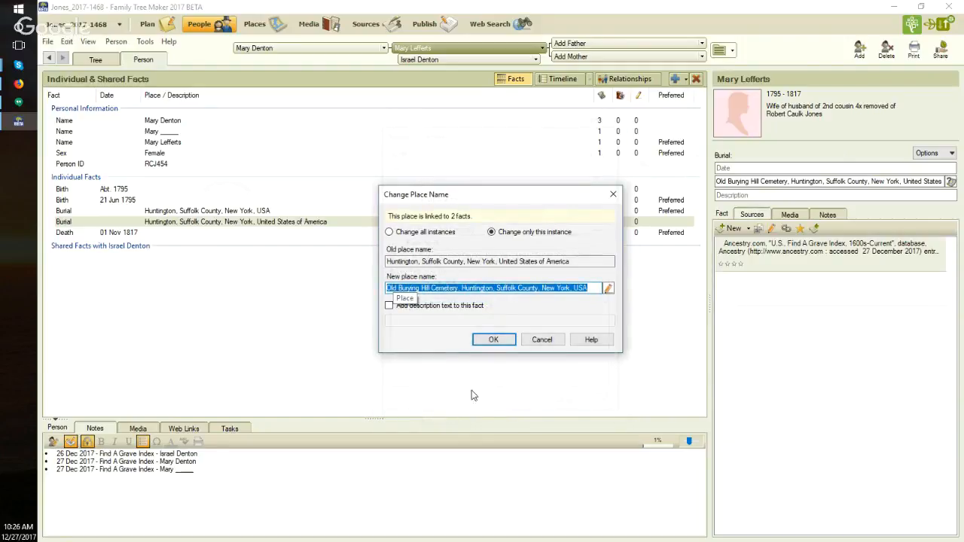
{"action": "left_click", "coordinate": [494, 339]}
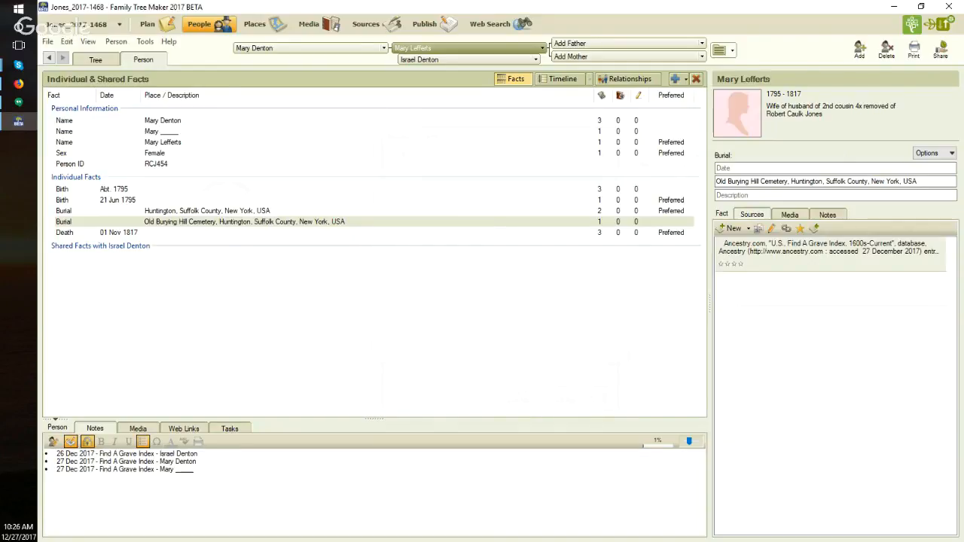
Step: Check the family members on the Find A Grave record and log the wife's 27 Dec 2017 Find A Grave Index entry in the husband's notes
{"action": "left_click_drag", "start_coordinate": [0, 72], "coordinate": [193, 54]}
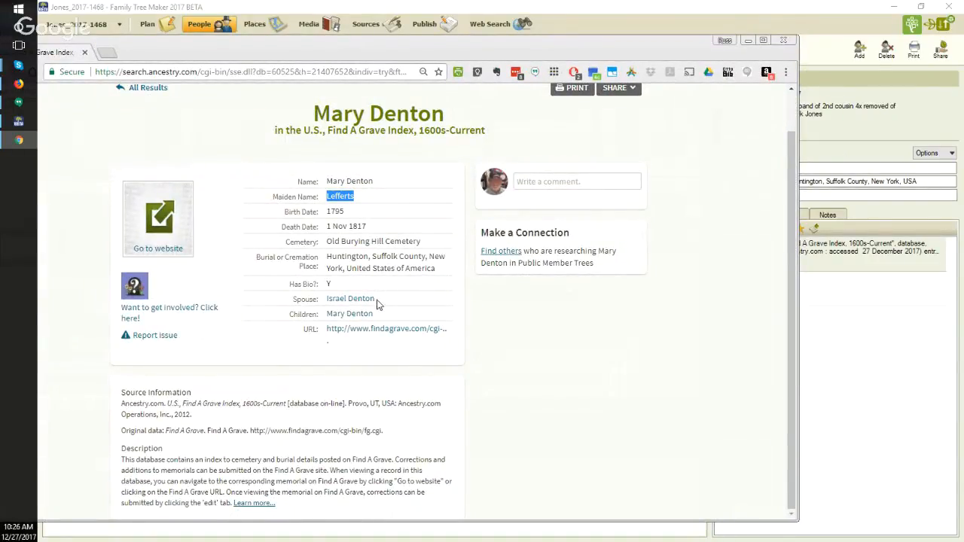
{"action": "left_click_drag", "start_coordinate": [493, 48], "coordinate": [0, 74]}
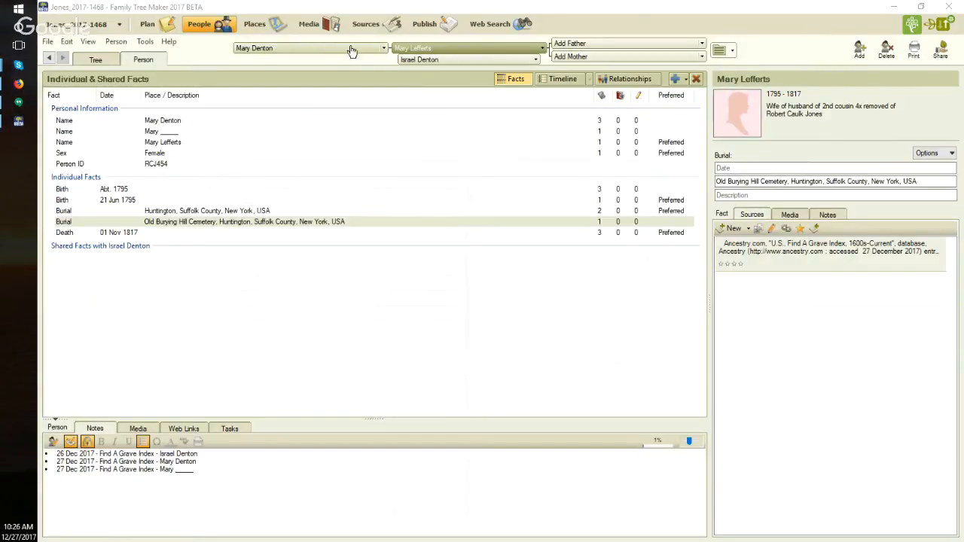
{"action": "left_click", "coordinate": [422, 67]}
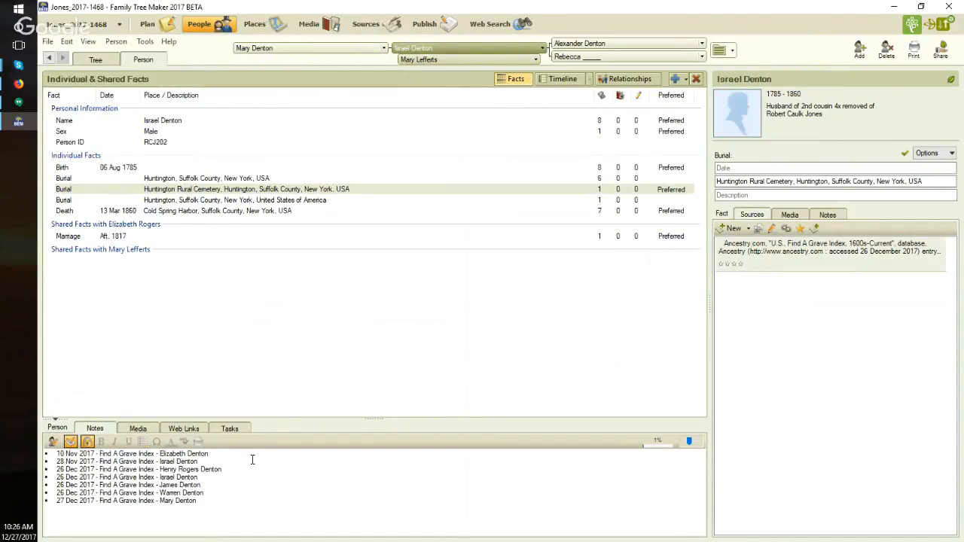
{"action": "left_click", "coordinate": [211, 502]}
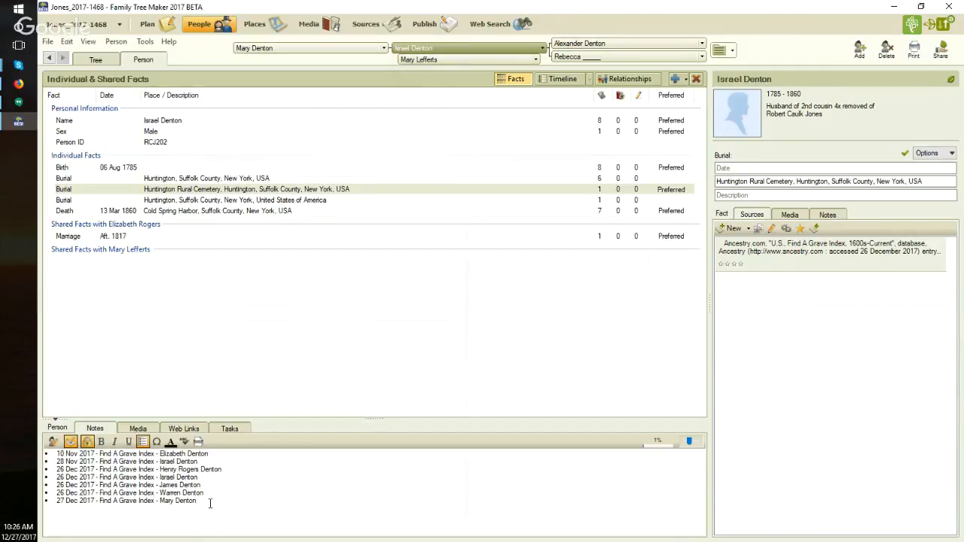
{"action": "key", "text": "Return"}
{"action": "type", "text": "27 Dec 2017 - Find A Grave Index - Mary _____"}
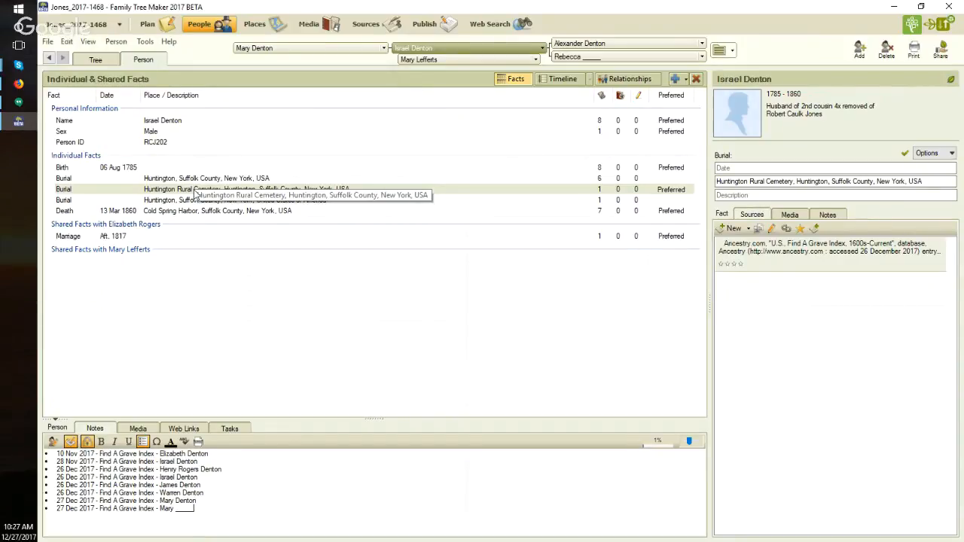
Step: Return to the wife's record and set the Old Burying Hill Cemetery Burial fact as preferred
{"action": "left_click", "coordinate": [474, 62]}
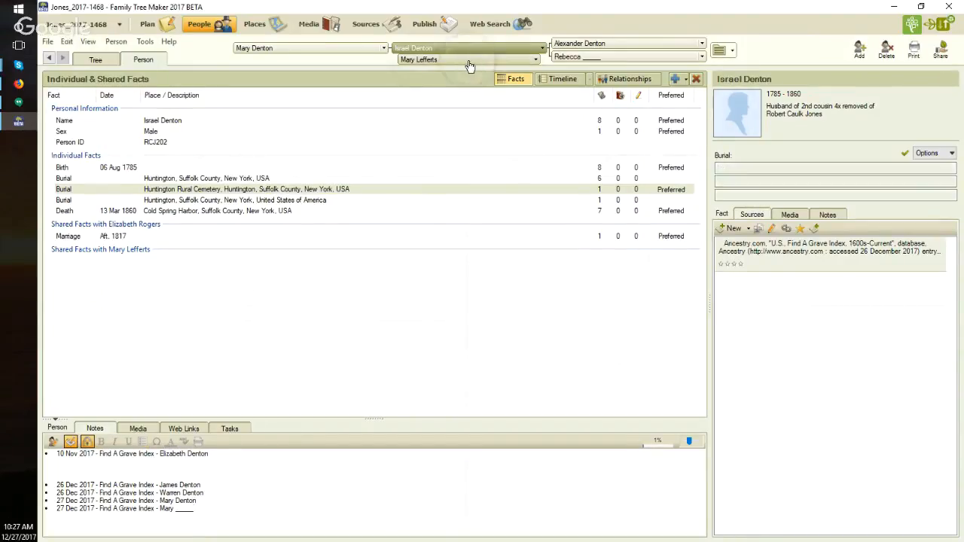
{"action": "left_click", "coordinate": [336, 223]}
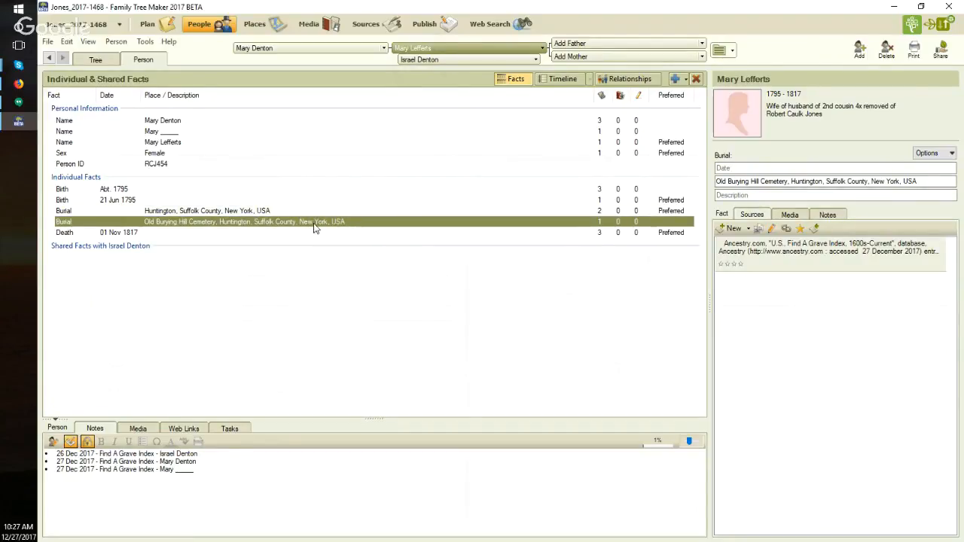
{"action": "right_click", "coordinate": [262, 226]}
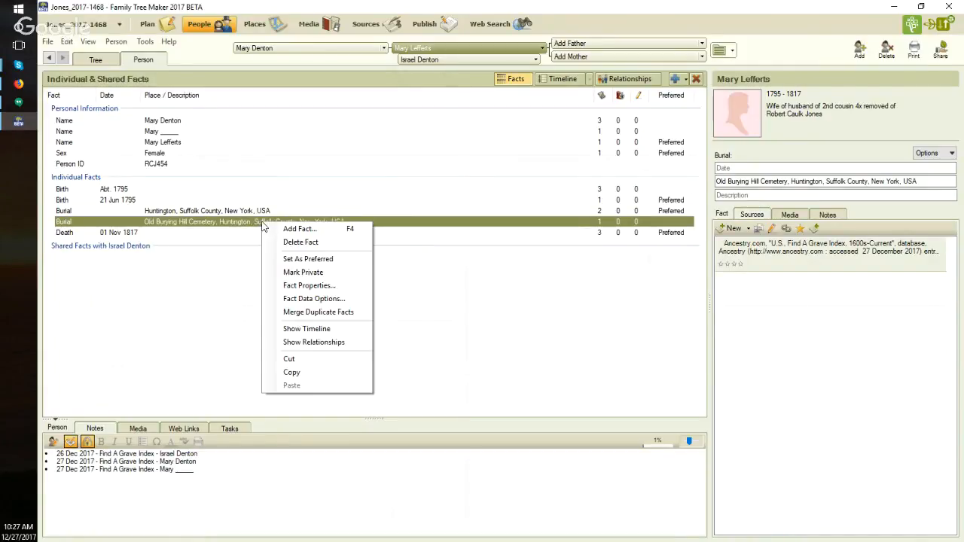
{"action": "left_click", "coordinate": [282, 259]}
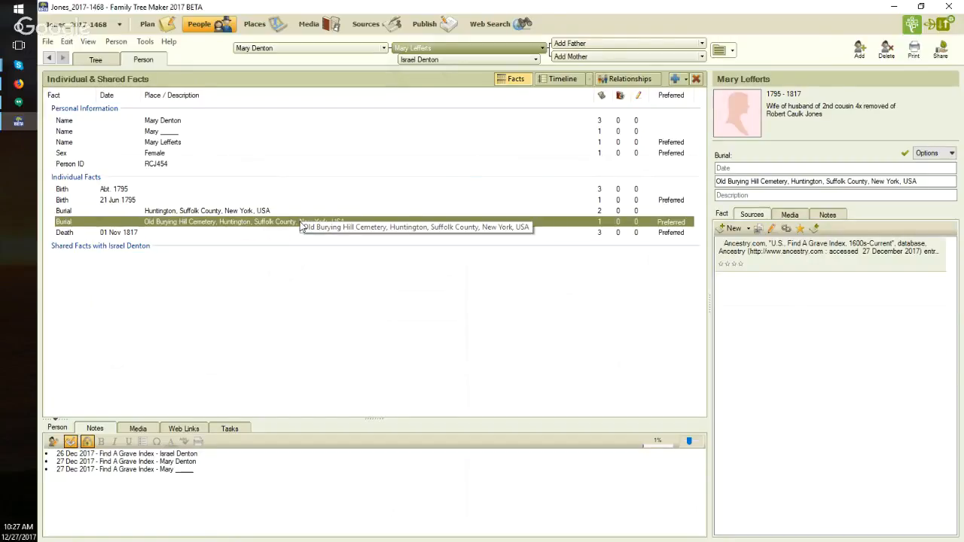
Step: Paste a link to the copied citation on the husband's Burial fact for "Huntington, Suffolk County, New York, USA"
{"action": "left_click", "coordinate": [433, 60]}
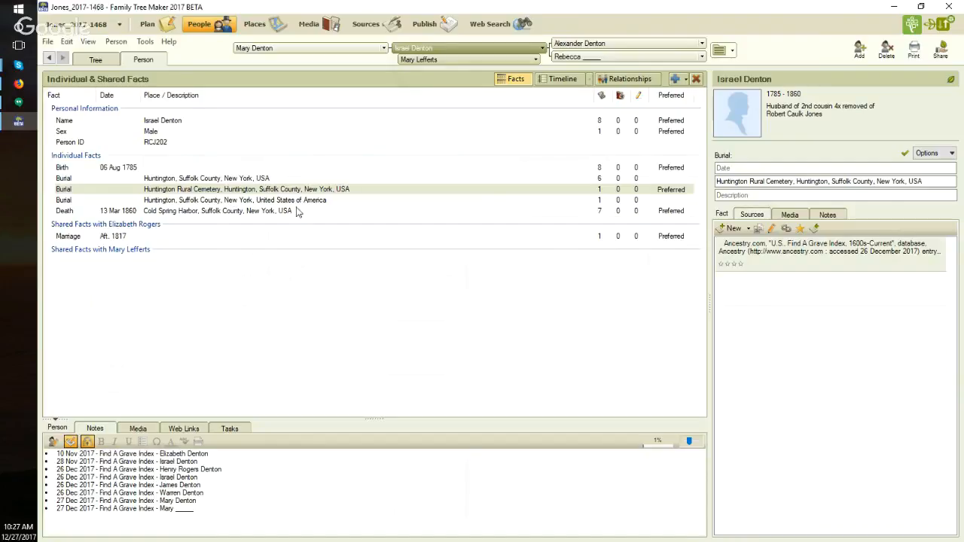
{"action": "left_click", "coordinate": [243, 178]}
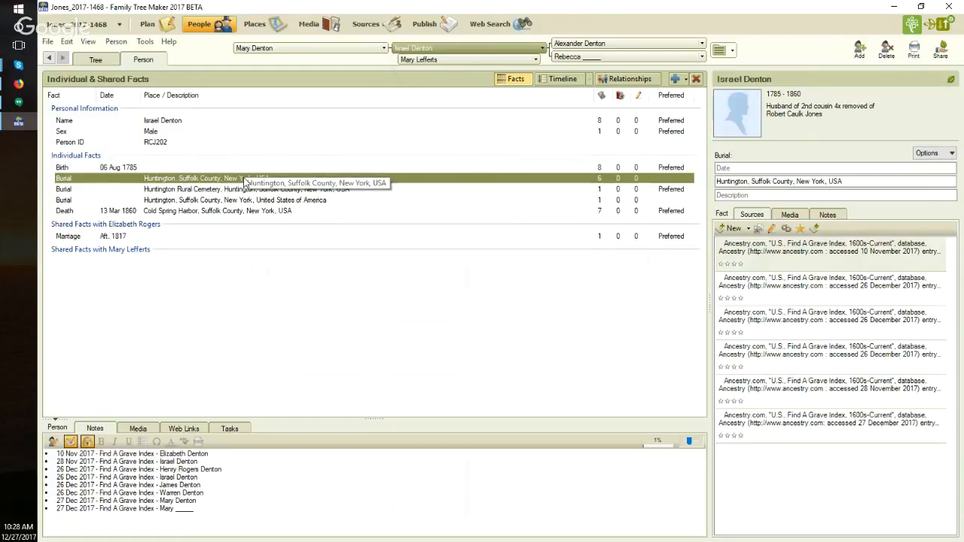
{"action": "left_click", "coordinate": [748, 228]}
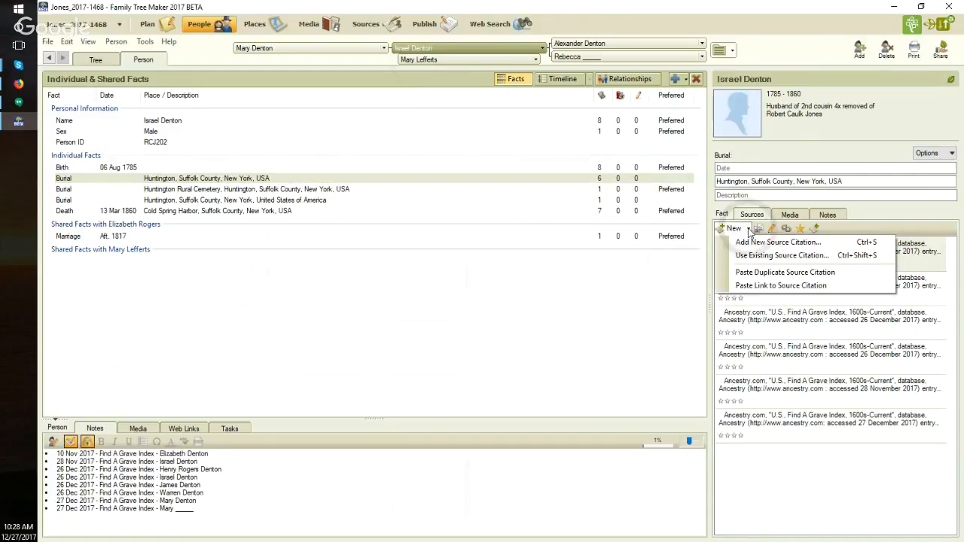
{"action": "left_click", "coordinate": [747, 286]}
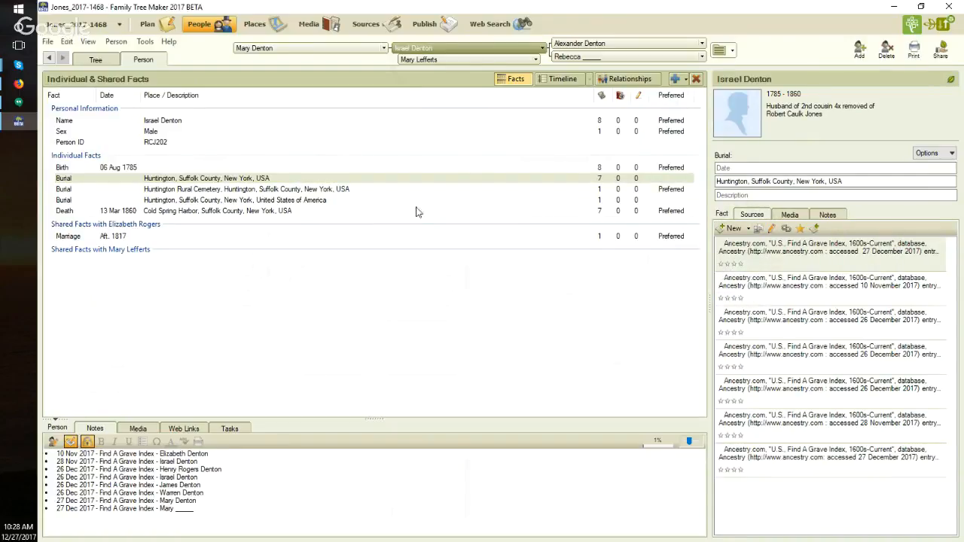
Step: Delete the husband's redundant Burial fact for "Huntington, Suffolk County, New York, United States of America"
{"action": "left_click", "coordinate": [325, 200]}
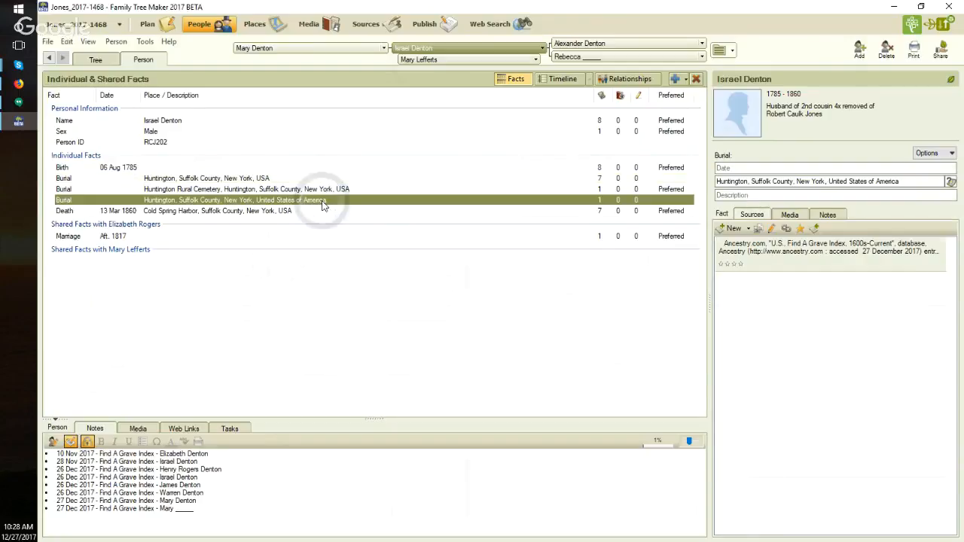
{"action": "left_click", "coordinate": [696, 79]}
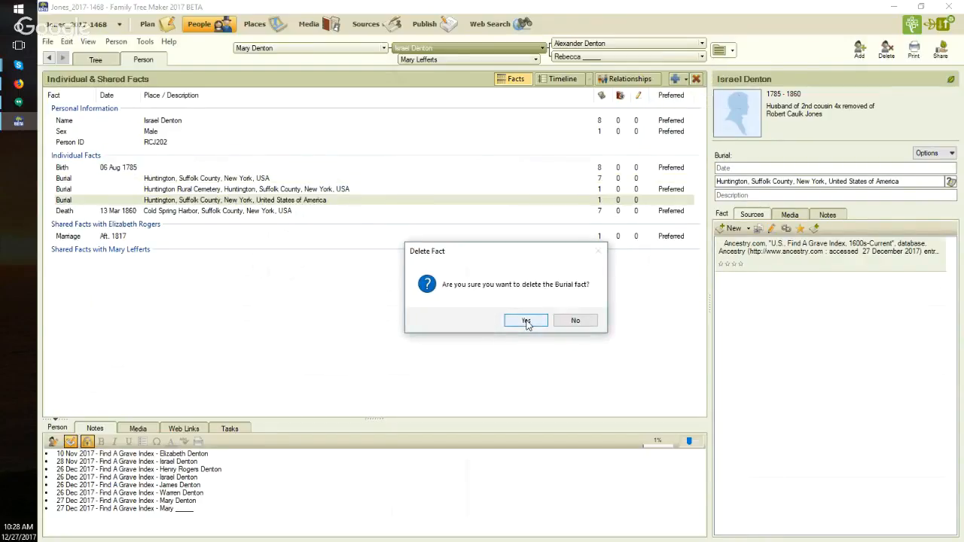
{"action": "left_click", "coordinate": [526, 322]}
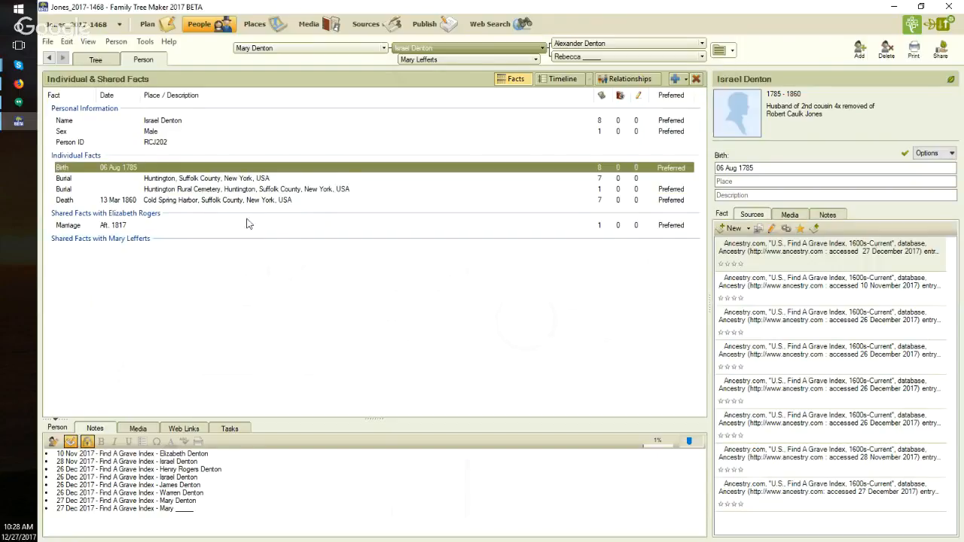
Step: Open the daughter's record from the husband's children and log her mother's 27 Dec 2017 Find A Grave Index entry in the notes
{"action": "left_click", "coordinate": [384, 48]}
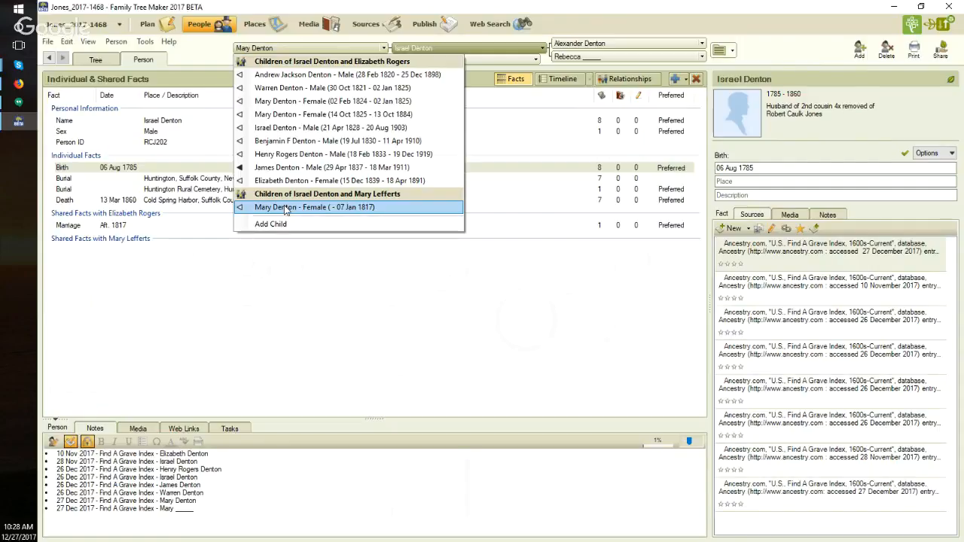
{"action": "left_click", "coordinate": [340, 207]}
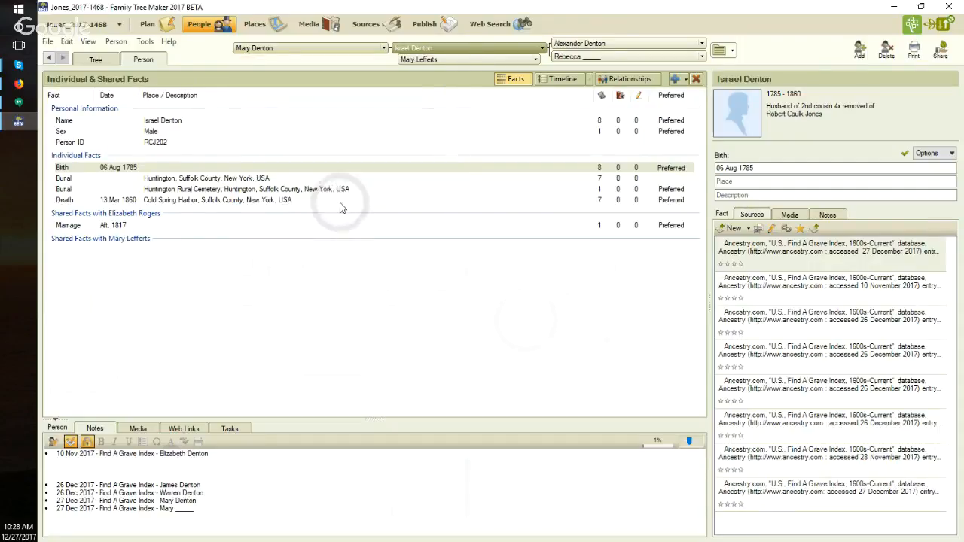
{"action": "left_click", "coordinate": [209, 465]}
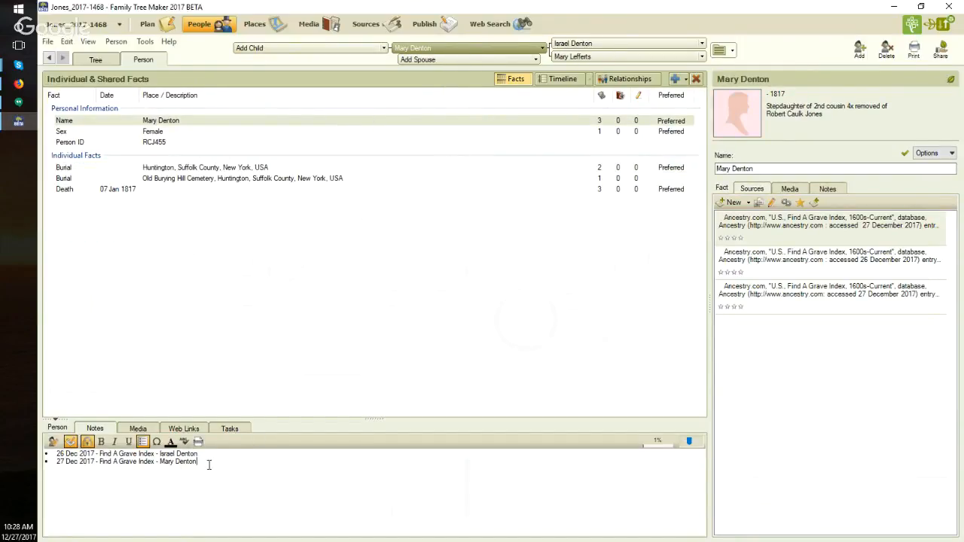
{"action": "key", "text": "Return"}
{"action": "type", "text": "27 Dec 2017 - Find A Grave Index - Mary _____"}
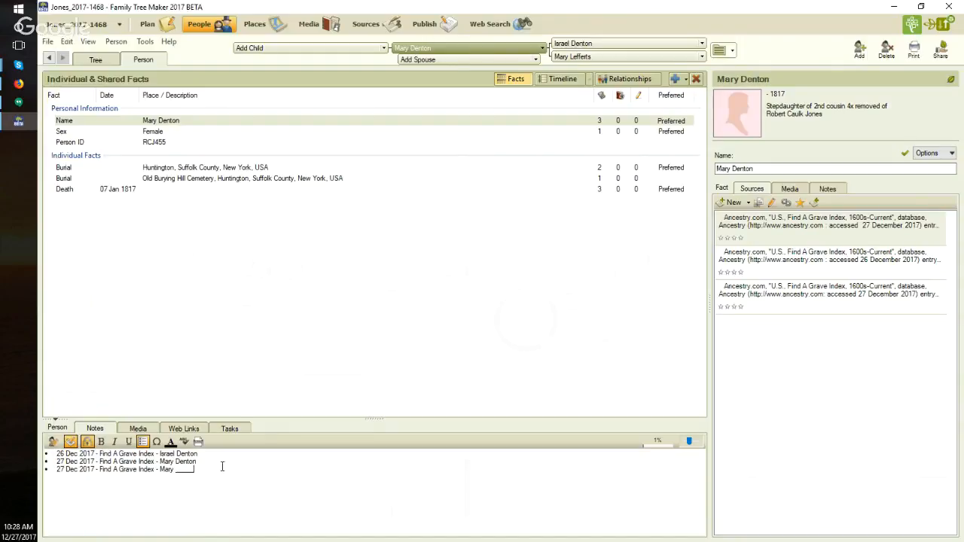
Step: Set the daughter's Burial fact for "Old Burying Hill Cemetery, Huntington, Suffolk County, New York, USA" as preferred and put away the Find A Grave record window
{"action": "left_click", "coordinate": [242, 167]}
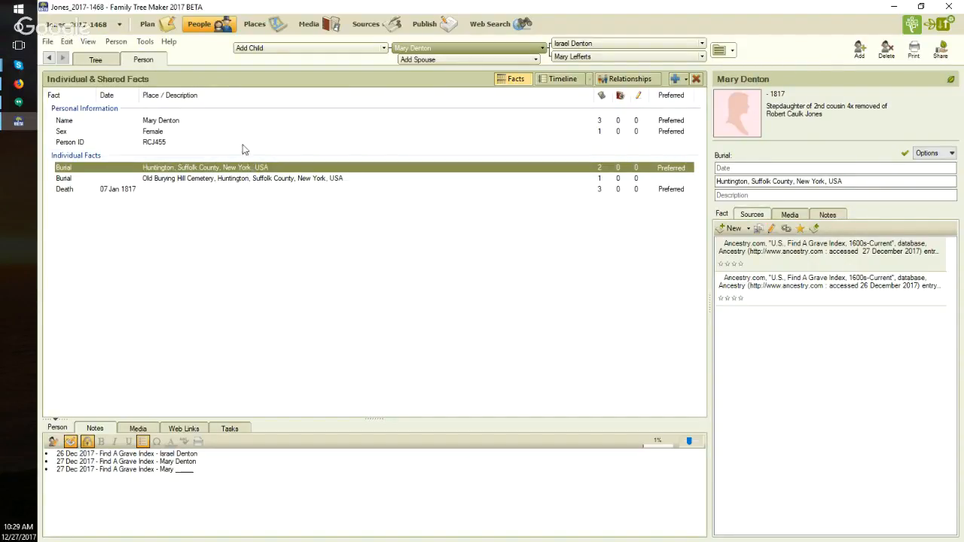
{"action": "left_click", "coordinate": [215, 184]}
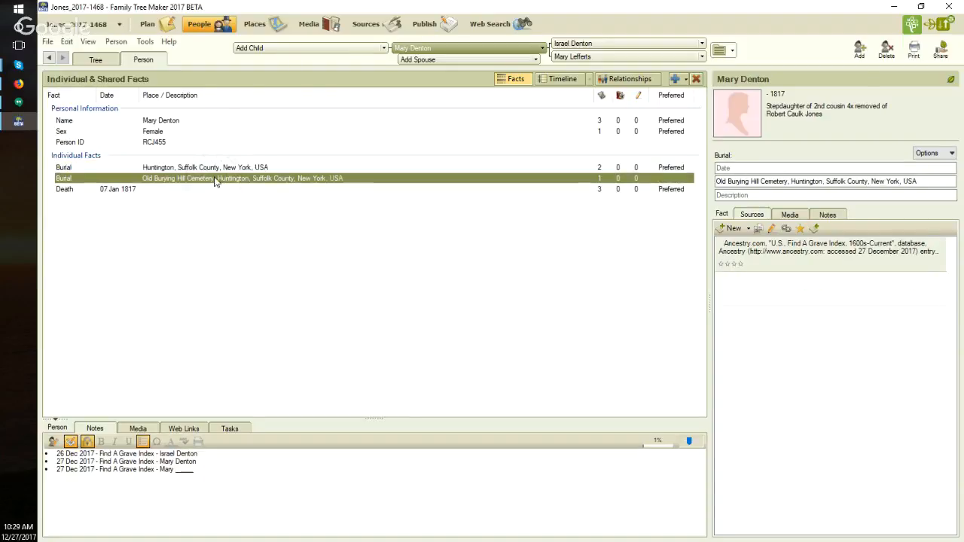
{"action": "right_click", "coordinate": [216, 183]}
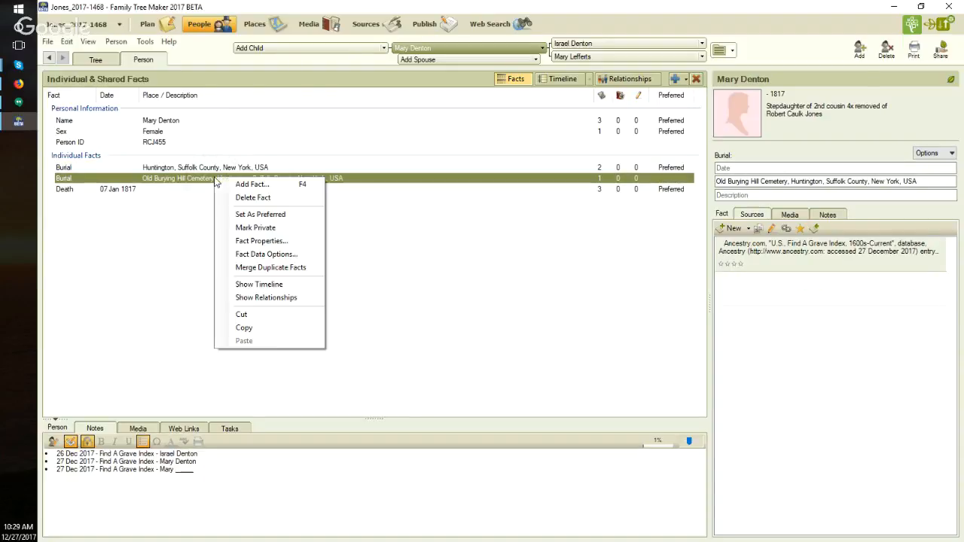
{"action": "left_click", "coordinate": [230, 214]}
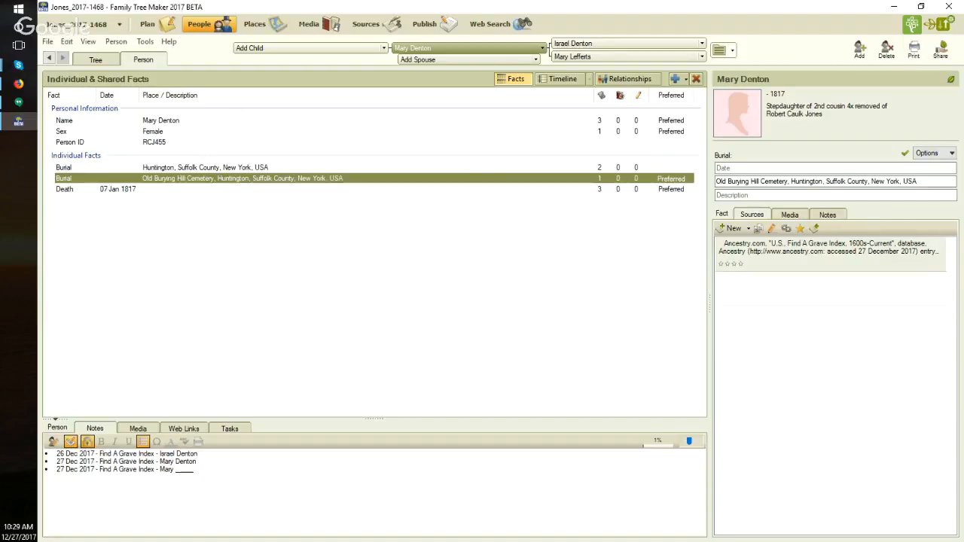
{"action": "left_click_drag", "start_coordinate": [0, 56], "coordinate": [355, 29]}
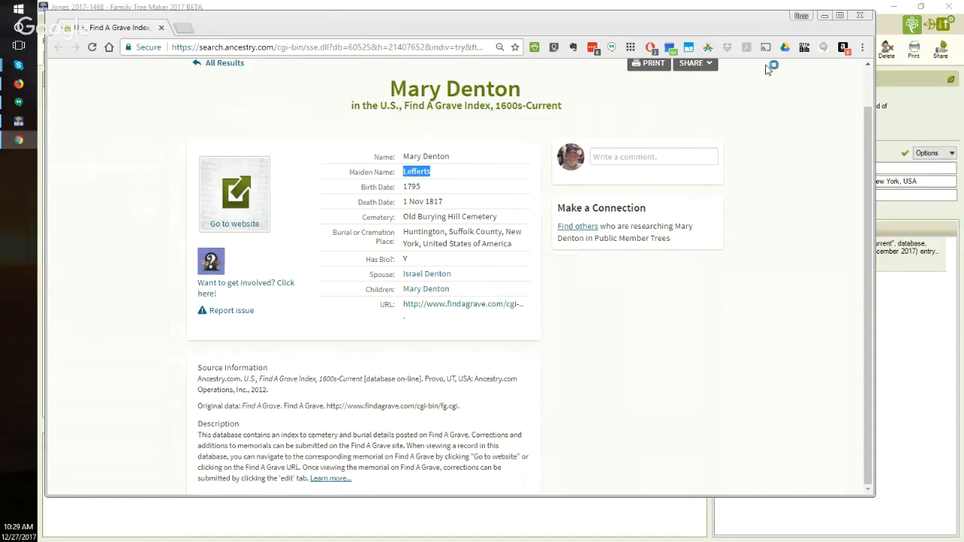
{"action": "left_click", "coordinate": [825, 16]}
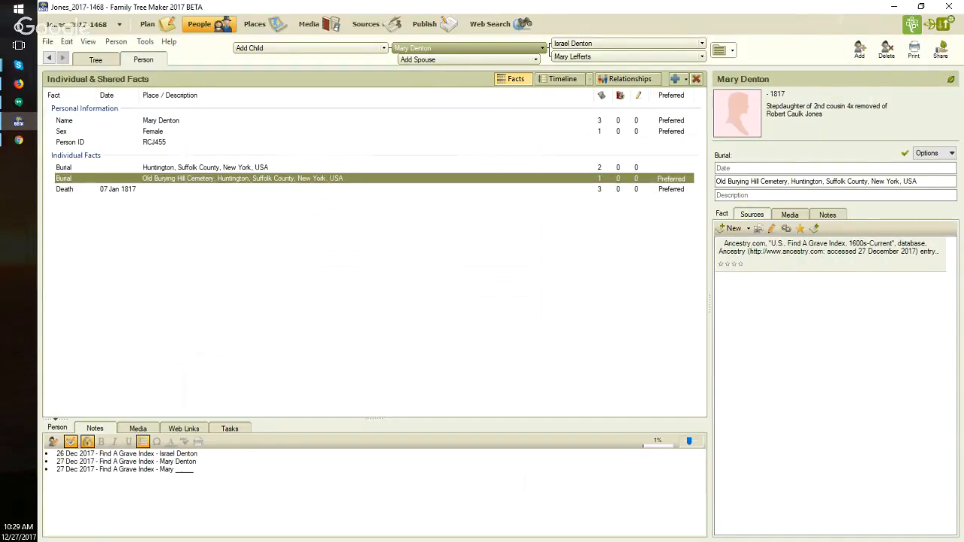